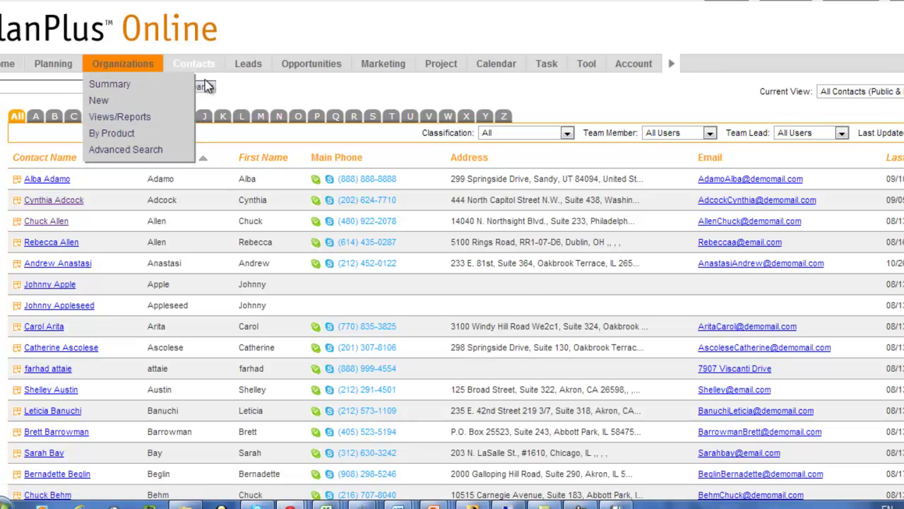
Review the views available for the contact list and open a contact's detail record.
mouse_move(193, 65)
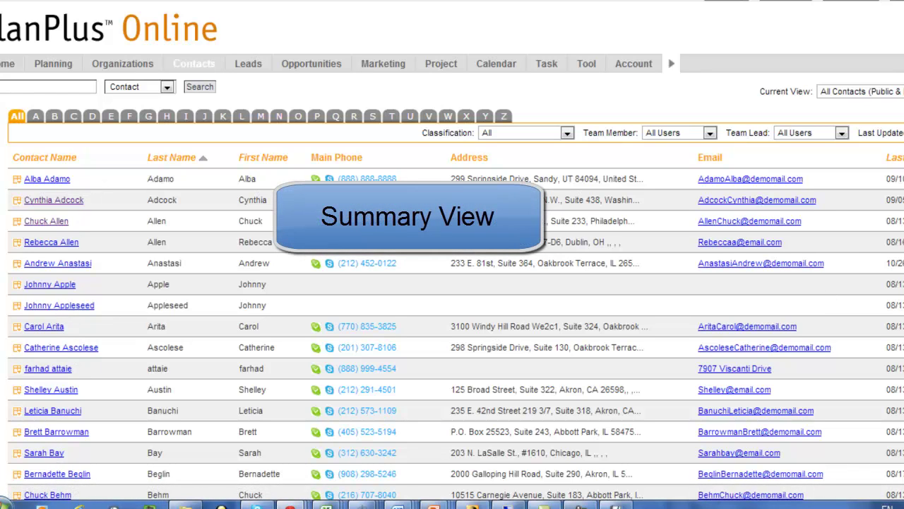
key(alt+Down)
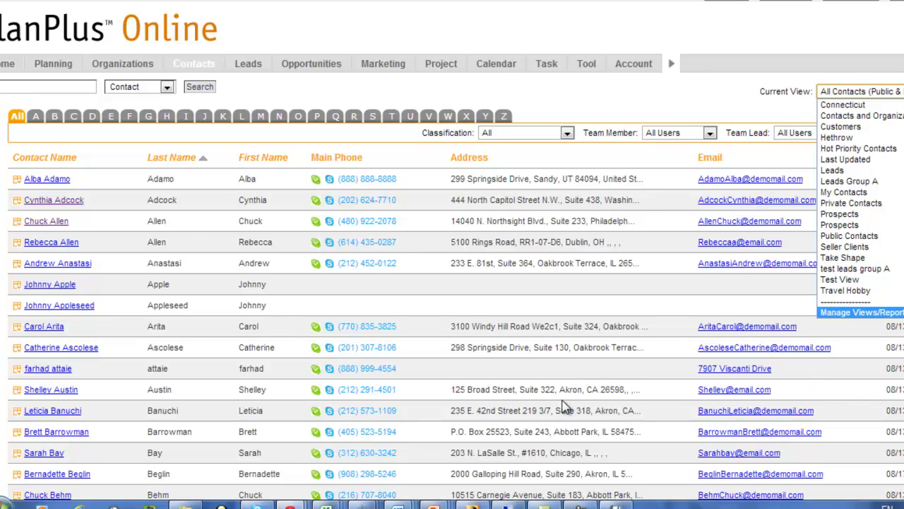
click(34, 223)
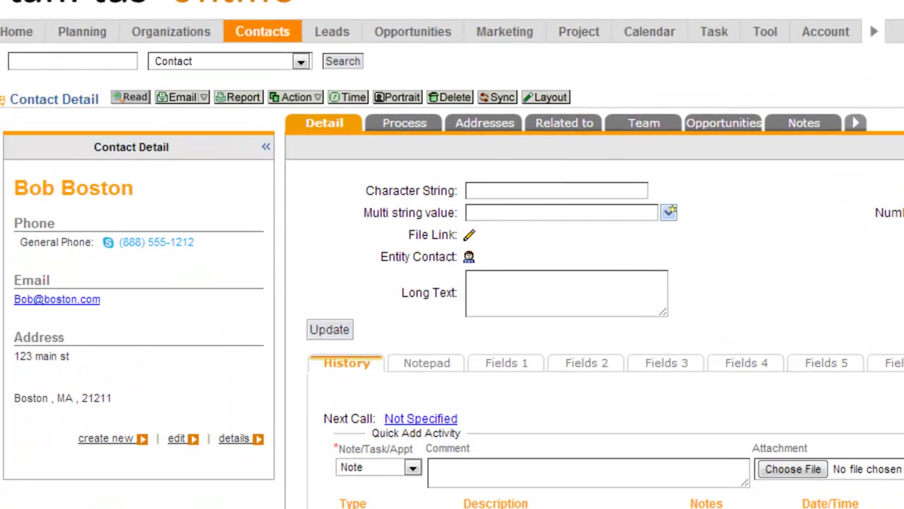
Open the company setup and expand the page layout options under Organization / Contact.
click(827, 33)
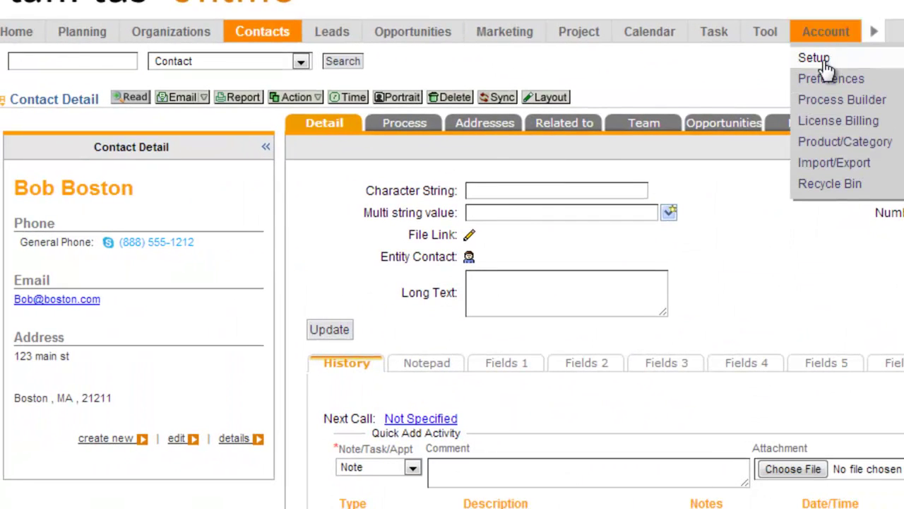
click(833, 57)
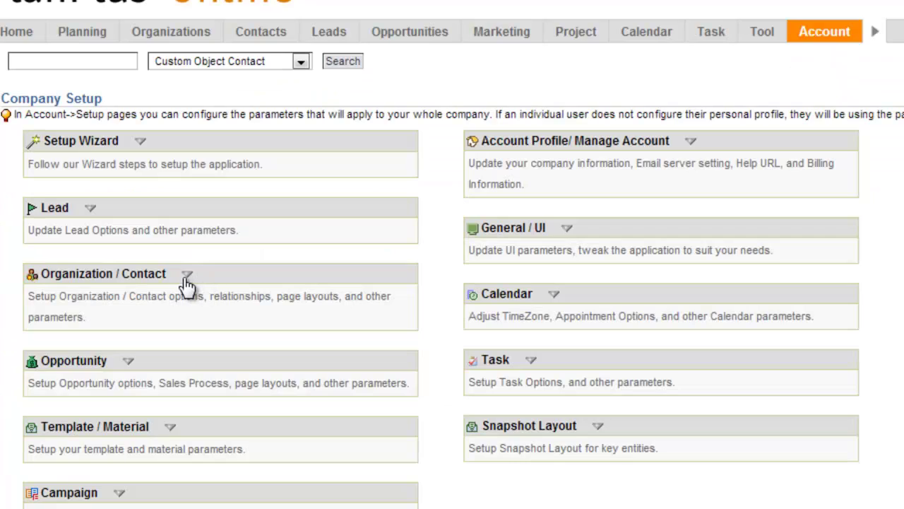
click(187, 276)
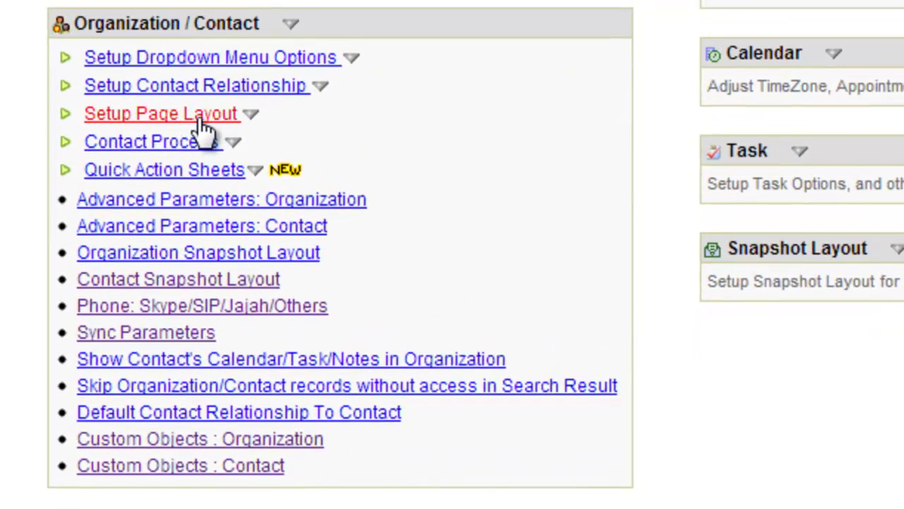
click(203, 178)
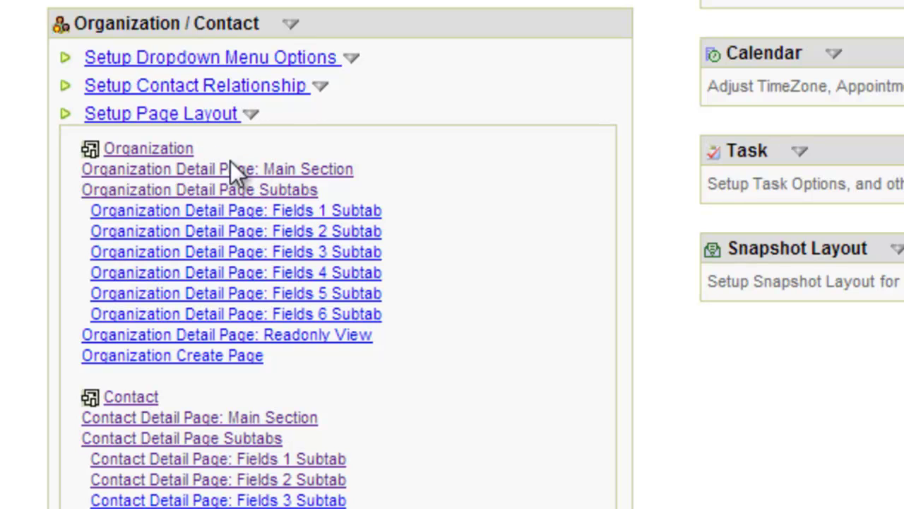
drag(161, 392, 101, 386)
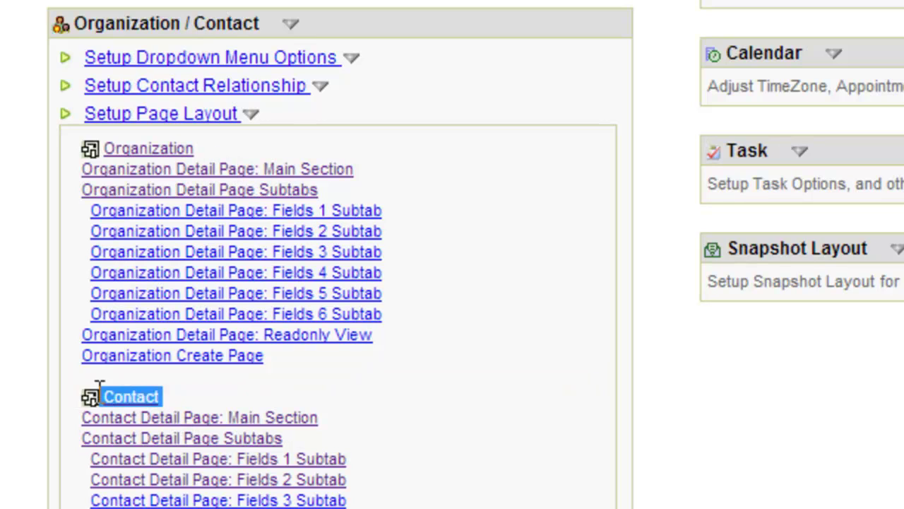
click(191, 396)
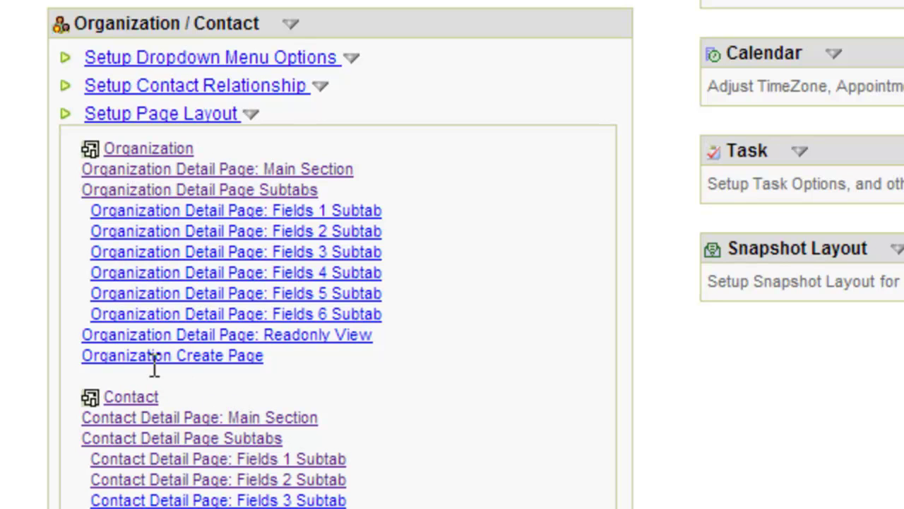
Expand the Opportunity setup section and its page layout options.
scroll(176, 485, down, 7)
scroll(176, 483, down, 2)
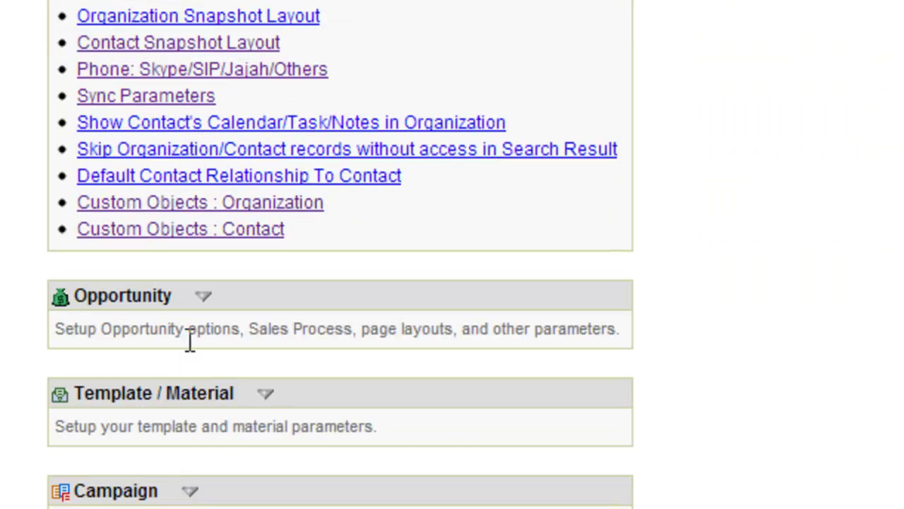
click(204, 298)
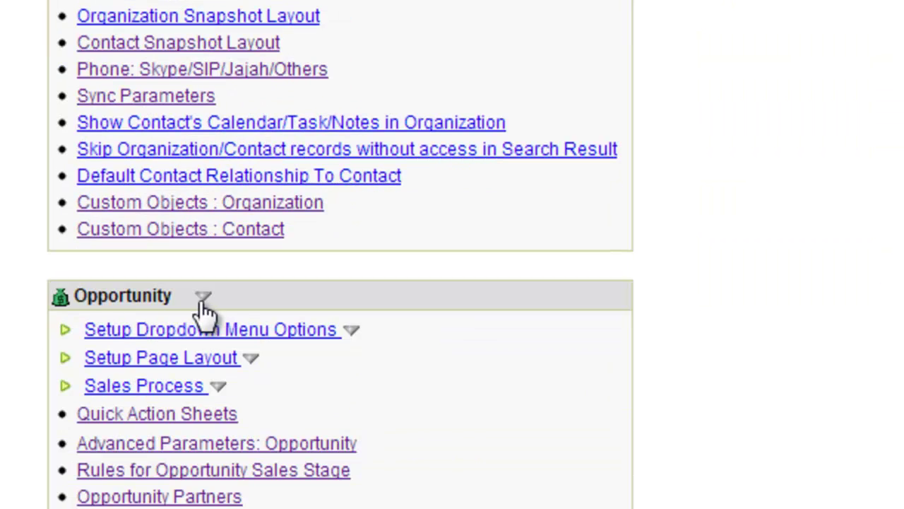
click(198, 360)
scroll(200, 371, down, 2)
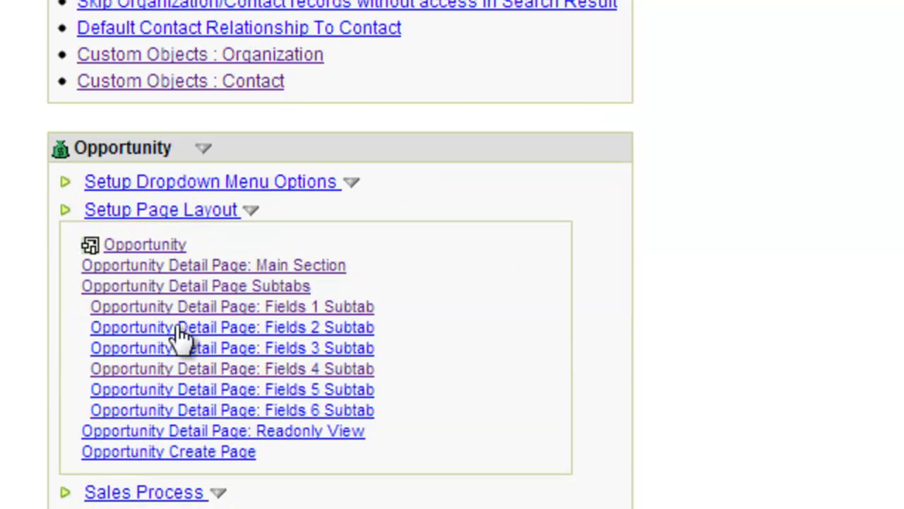
Open the page layout editor for contacts from the Organization / Contact setup.
scroll(206, 397, up, 8)
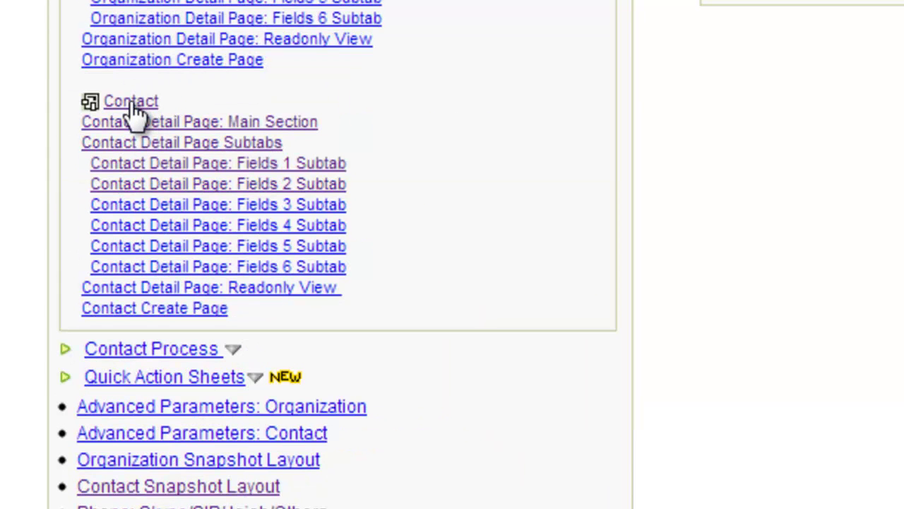
click(131, 103)
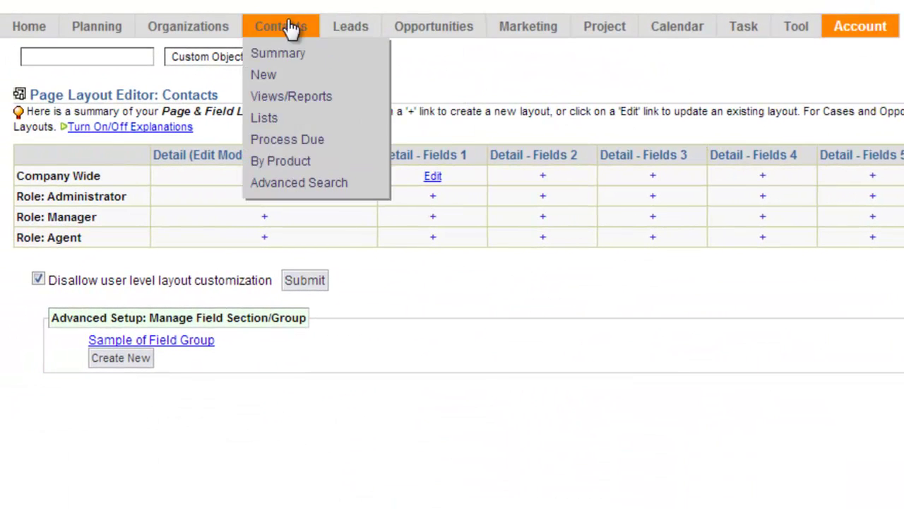
Return to a contact's detail record and open the layout editor for its Fields 1 subtab.
mouse_move(872, 34)
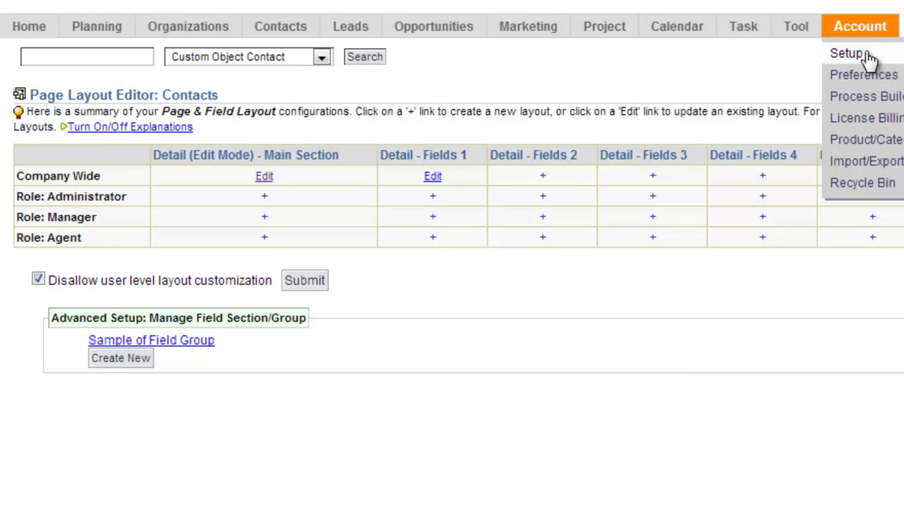
mouse_move(290, 26)
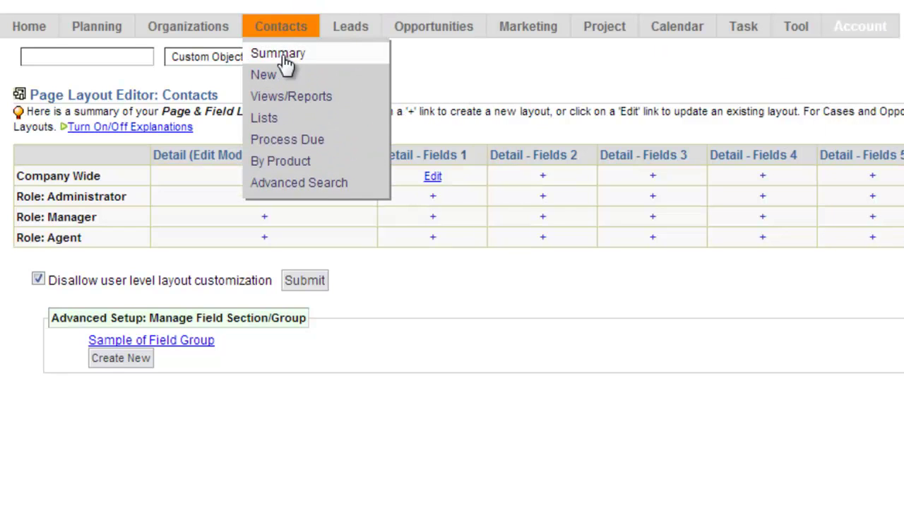
click(286, 59)
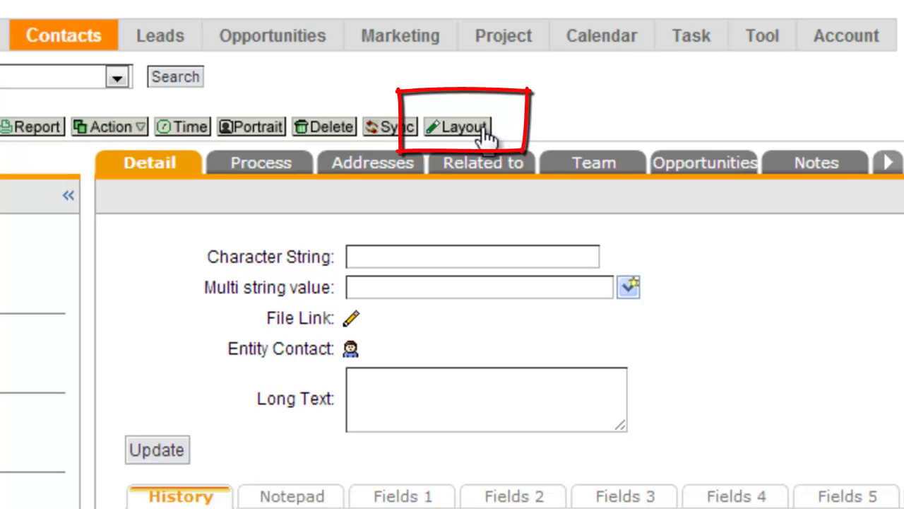
click(426, 482)
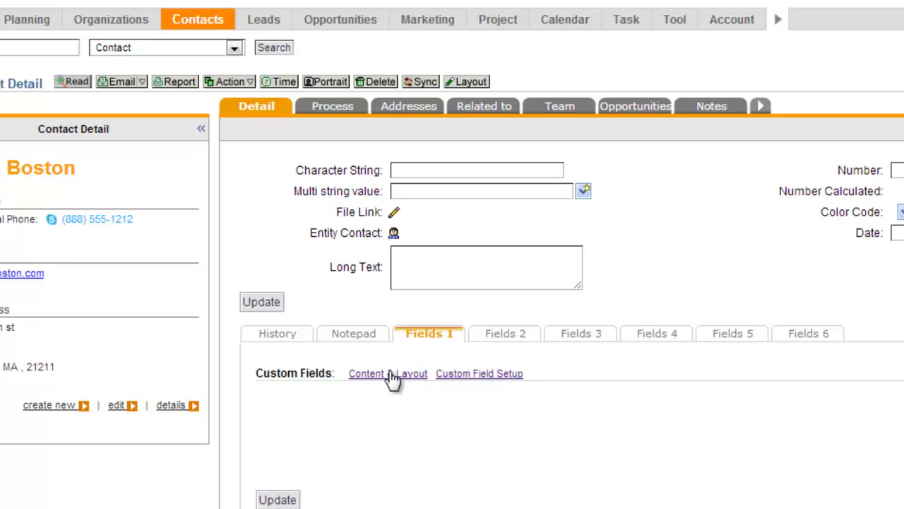
click(477, 374)
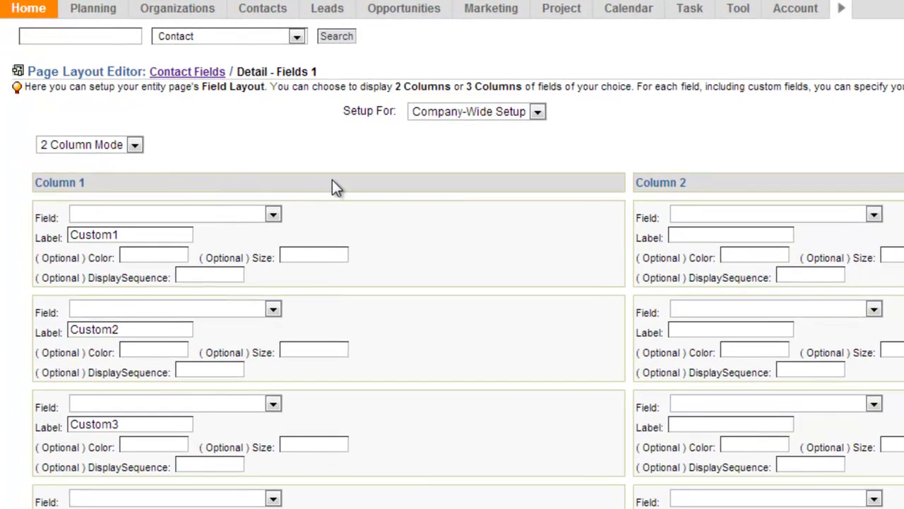
Assign the custom field Contact Summary to the first slot of Column 1 and shorten its label to Contact Summary.
scroll(486, 197, down, 5)
scroll(487, 197, up, 4)
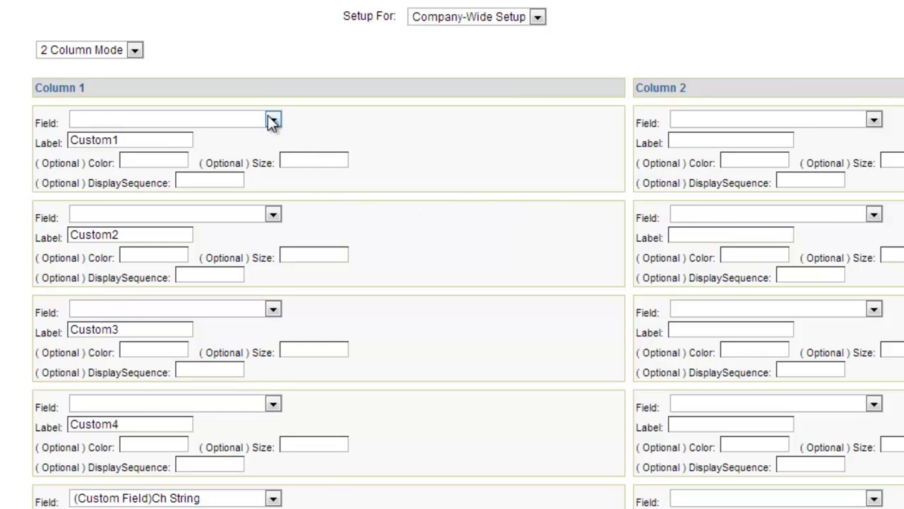
click(273, 121)
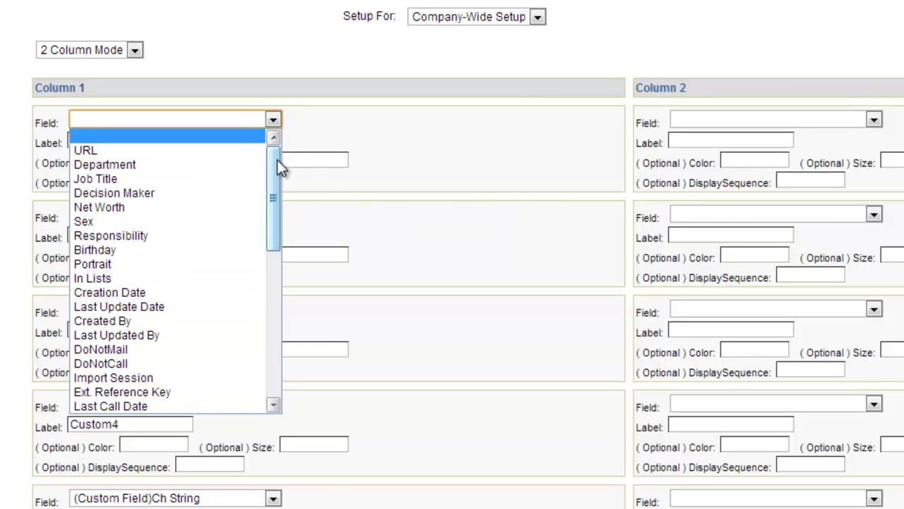
drag(275, 162, 284, 330)
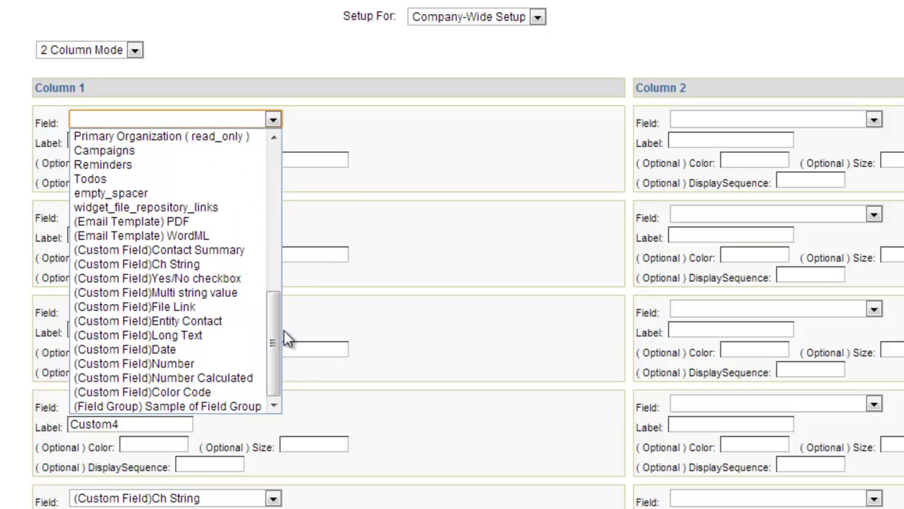
click(210, 247)
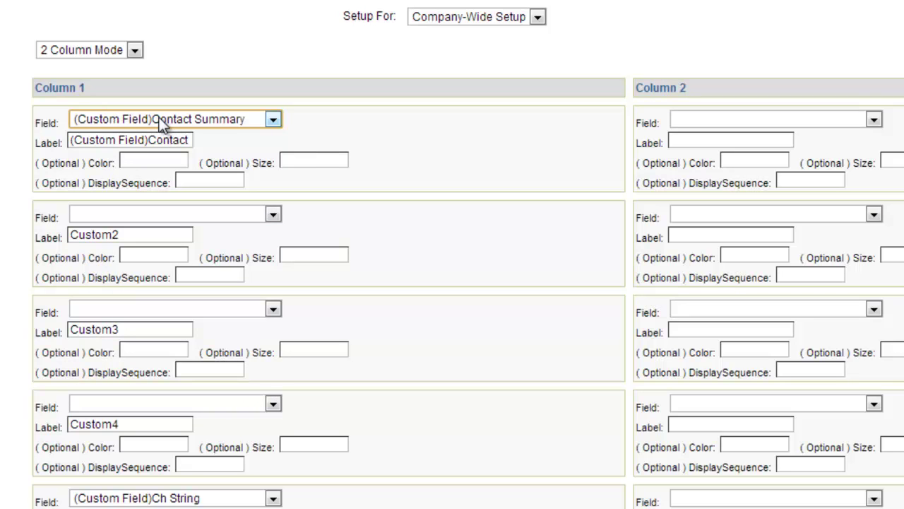
drag(149, 140, 57, 129)
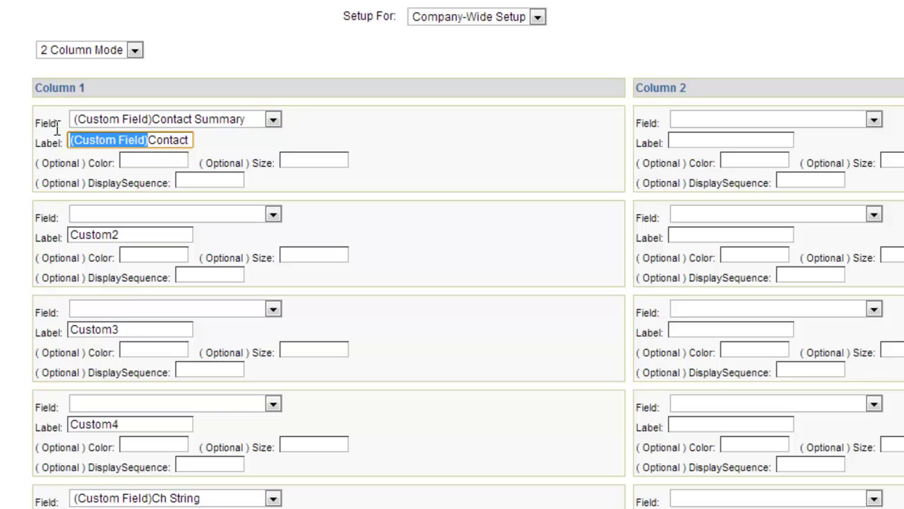
key(BackSpace)
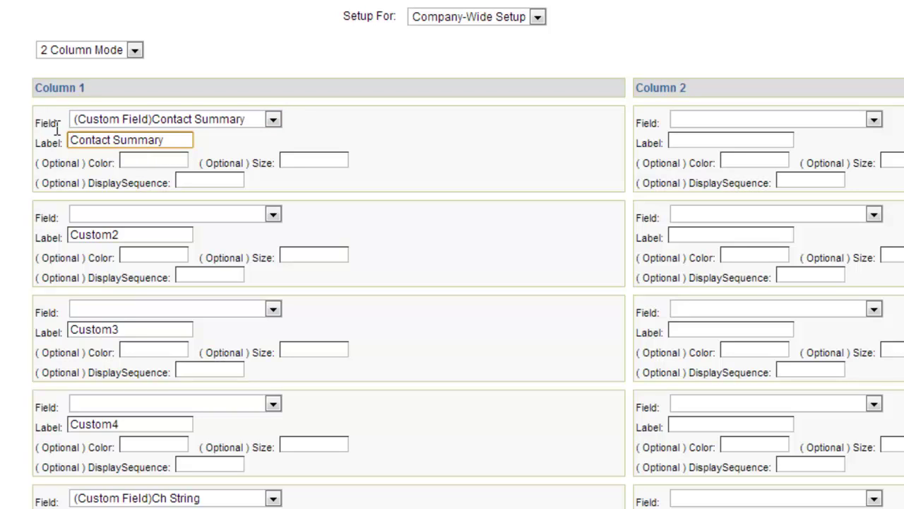
Clear the labels Custom2, Custom3 and Custom4 from the empty field slots in Column 1.
drag(147, 233, 4, 198)
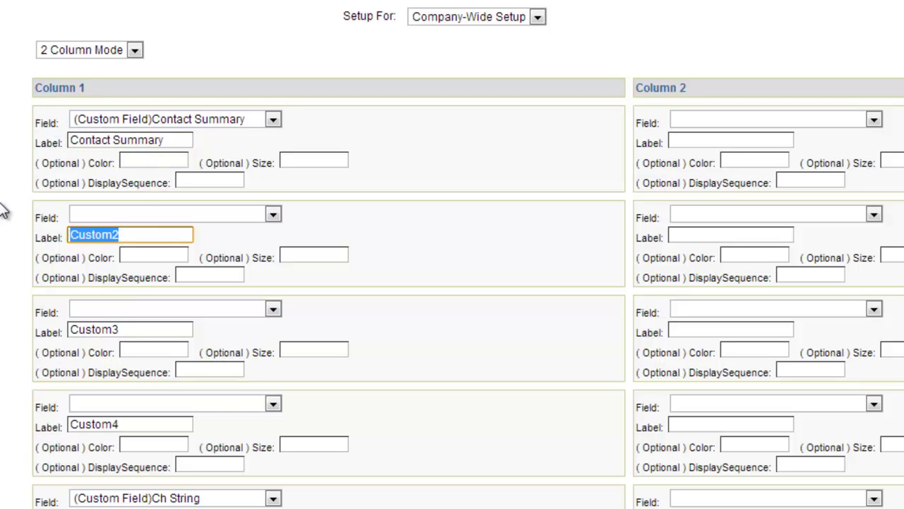
key(BackSpace)
drag(130, 326, 24, 309)
key(BackSpace)
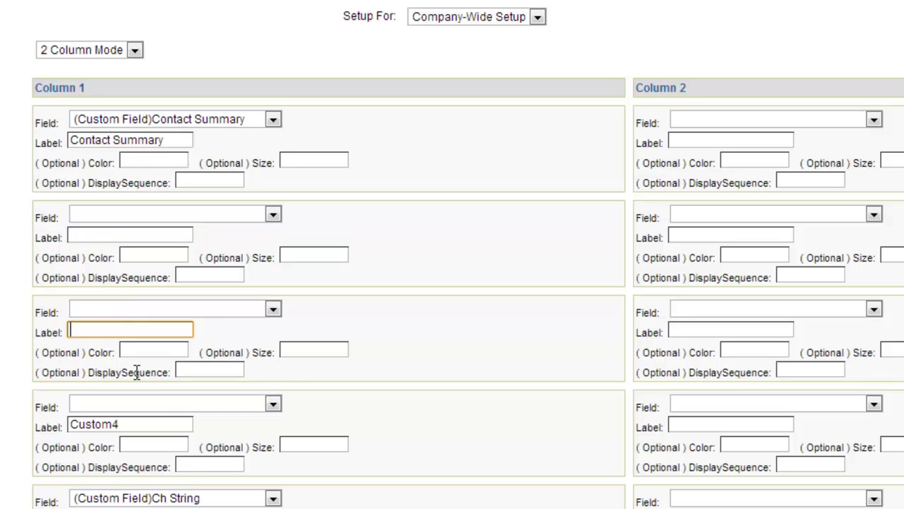
drag(154, 419, 36, 391)
key(BackSpace)
click(25, 480)
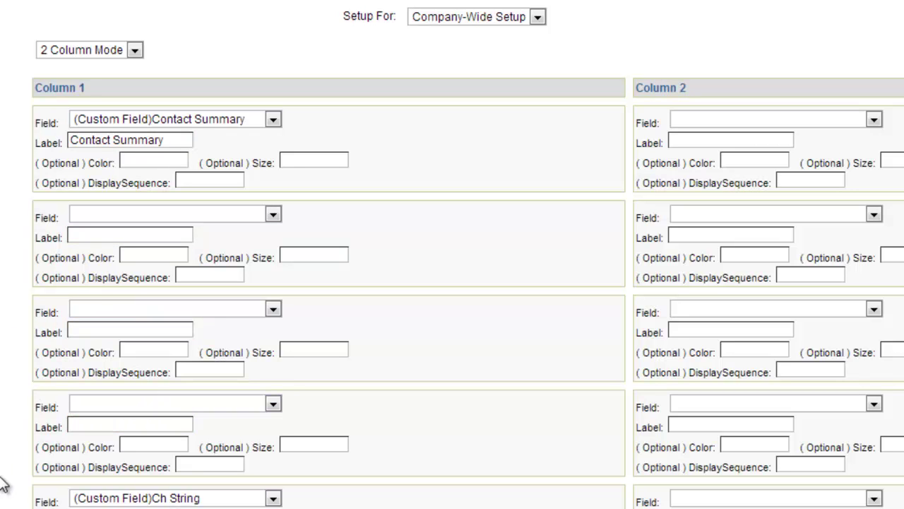
Examine the optional color, size and display sequence settings and the remaining field slots of the layout.
click(134, 259)
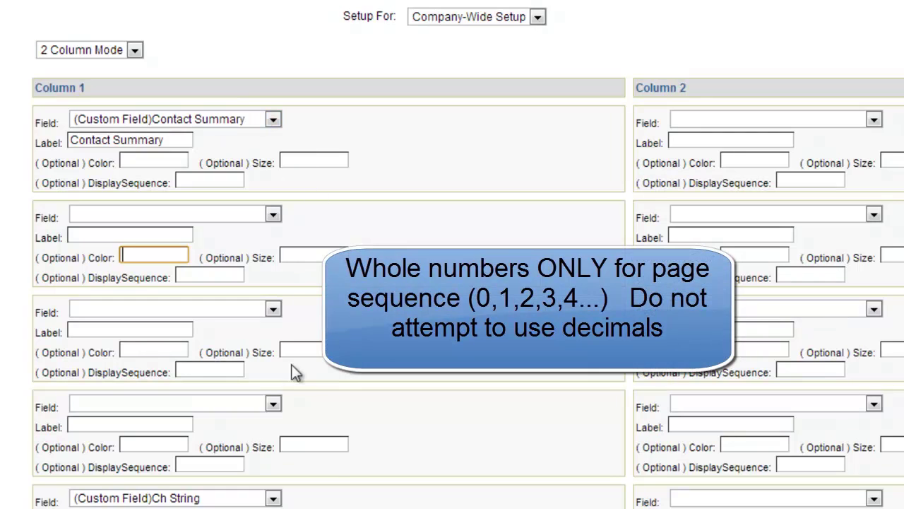
scroll(328, 362, down, 3)
scroll(452, 254, down, 3)
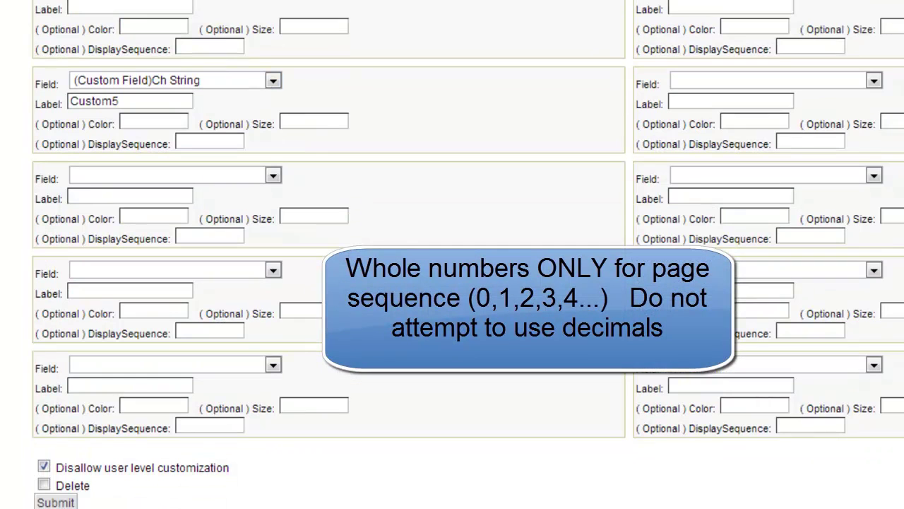
scroll(452, 254, up, 1)
scroll(452, 254, down, 1)
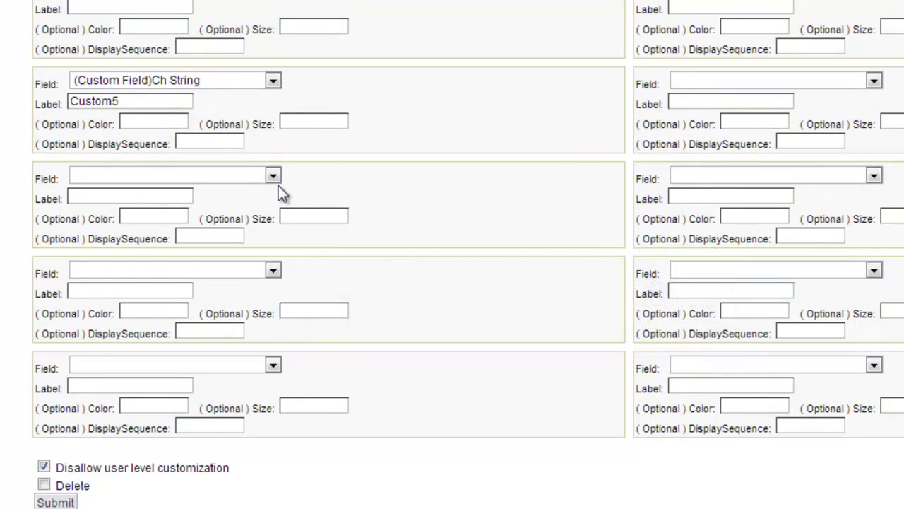
scroll(278, 187, up, 7)
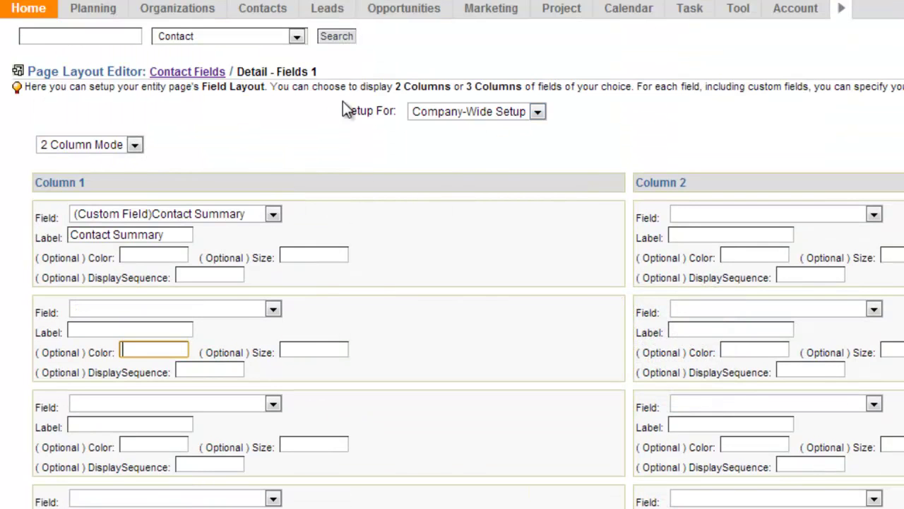
Examine which company-wide and role-based choices the Fields 1 layout can be set up for.
click(448, 115)
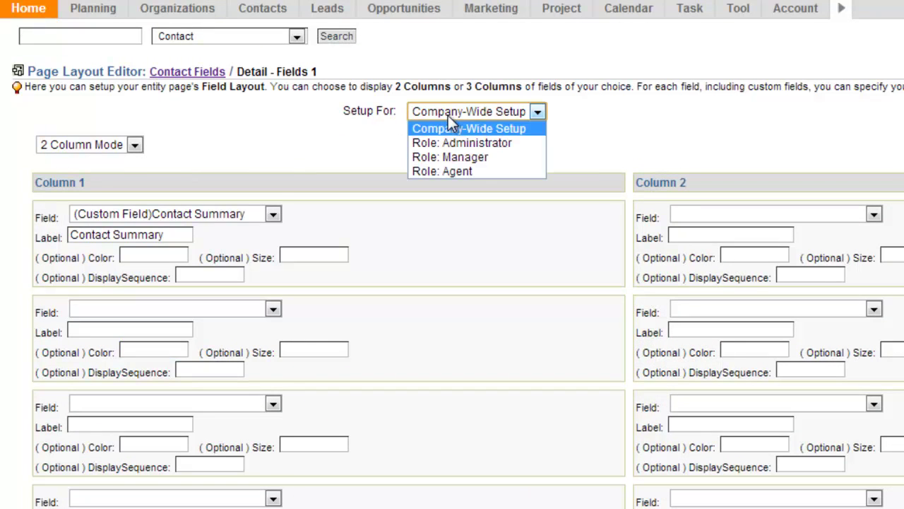
click(565, 108)
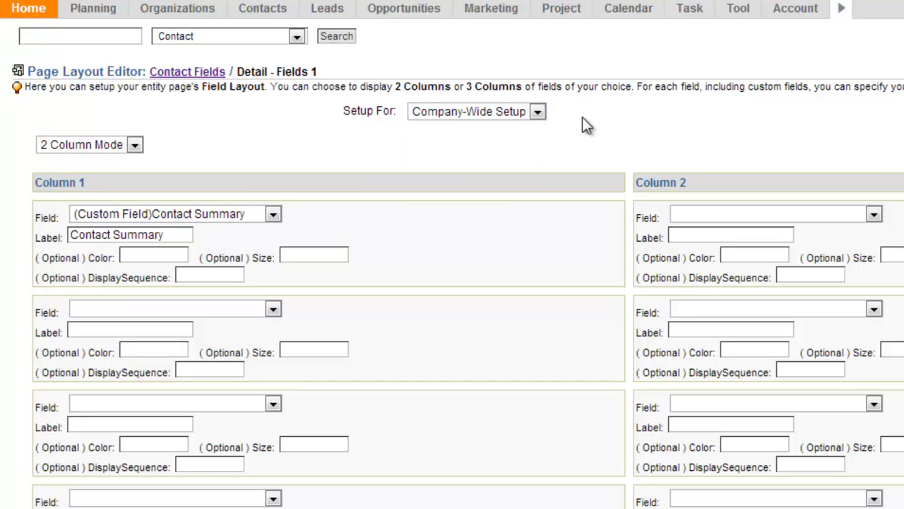
click(539, 114)
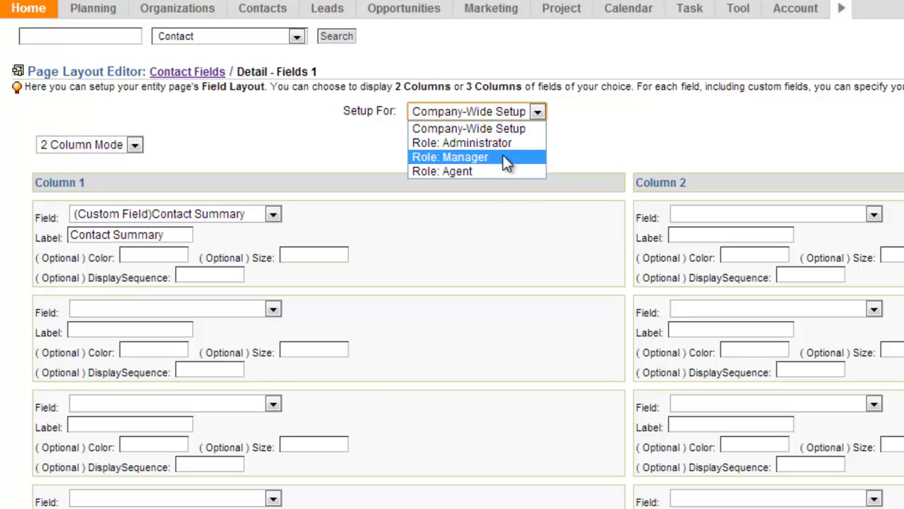
click(586, 142)
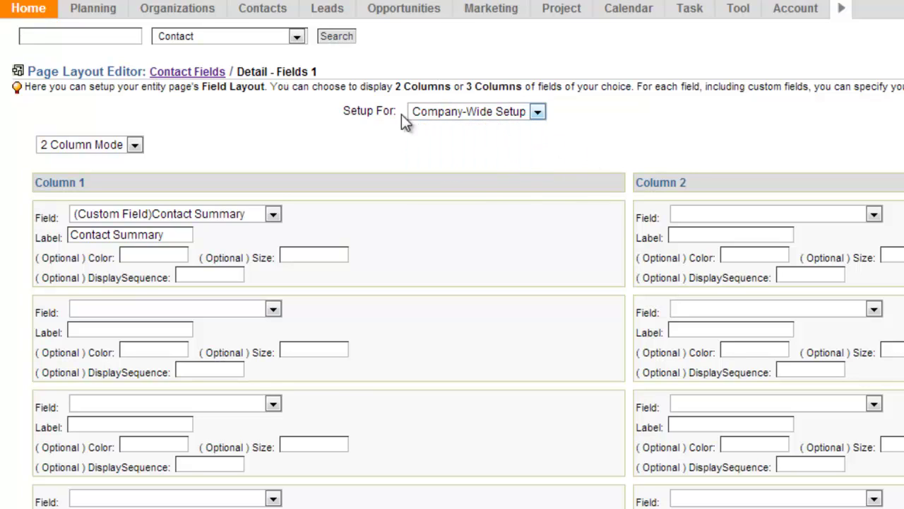
Return to the contact page layout summary and open the company-wide layout for Detail (Edit Mode) - Main Section.
click(201, 73)
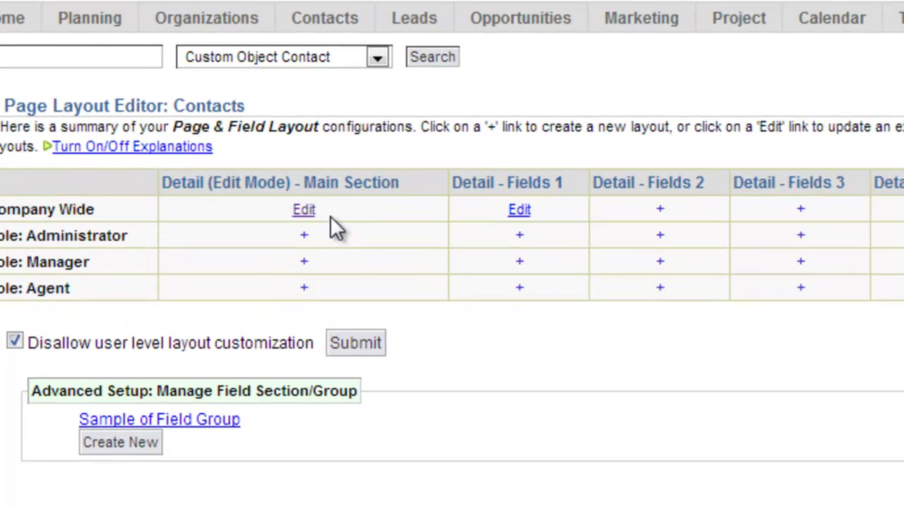
drag(314, 209, 278, 213)
click(303, 210)
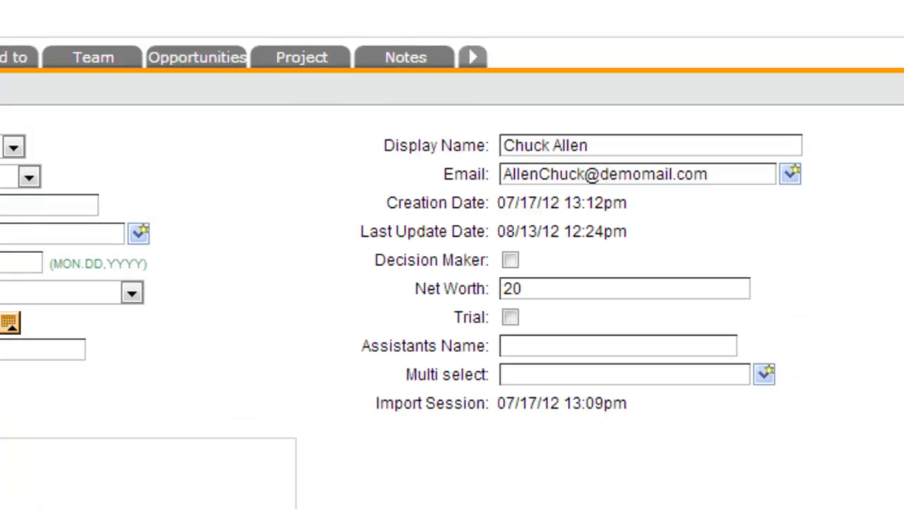
Open the form for creating a new contact.
mouse_move(162, 12)
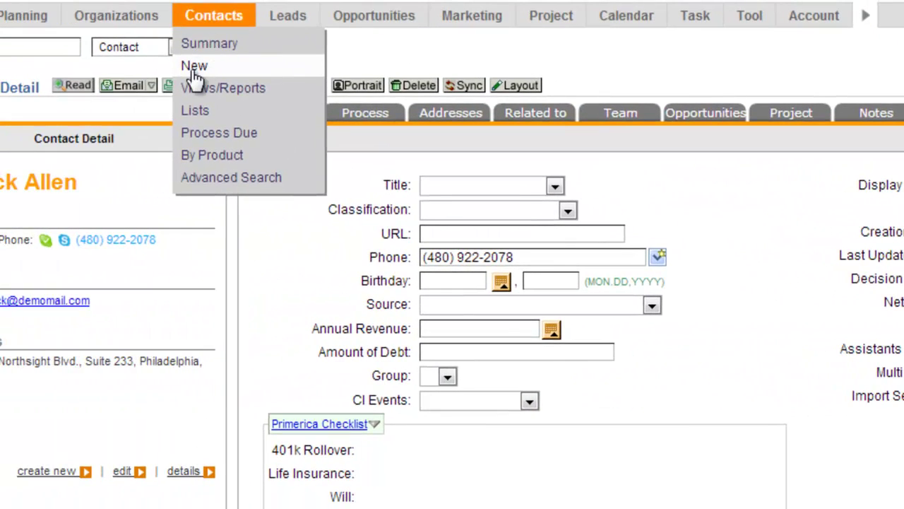
click(198, 67)
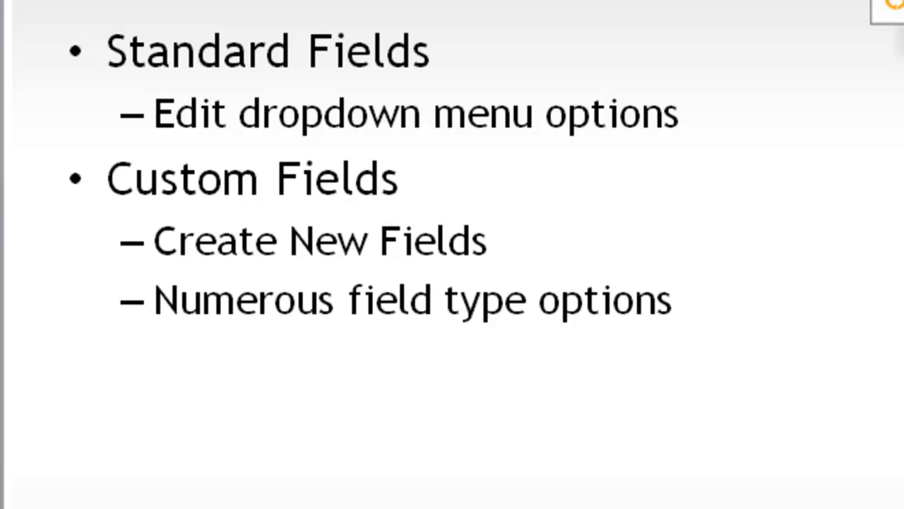
key(Right)
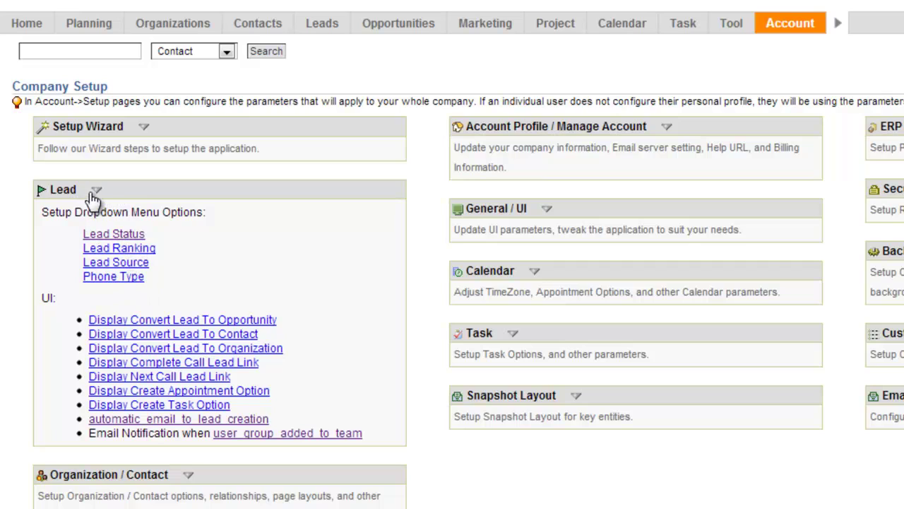
Collapse the Lead setup section and open the dropdown menu option setup under Organization / Contact.
click(94, 191)
click(115, 250)
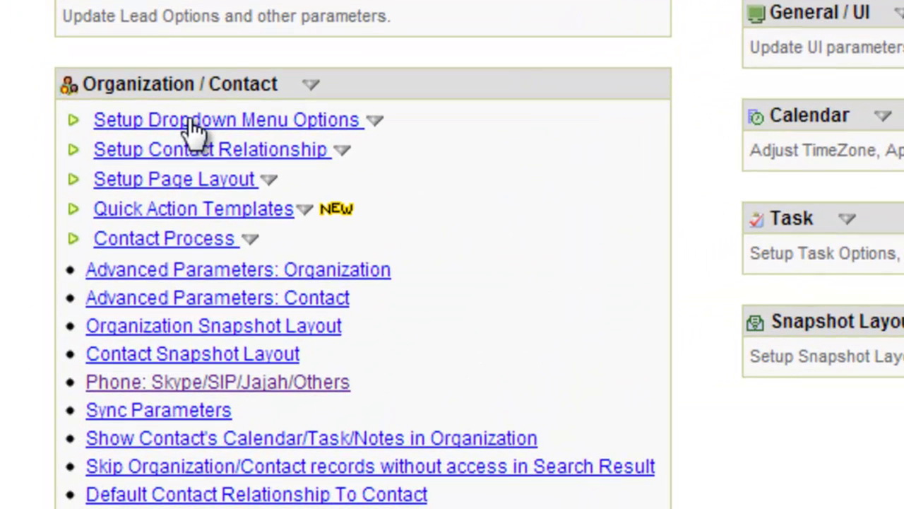
click(194, 126)
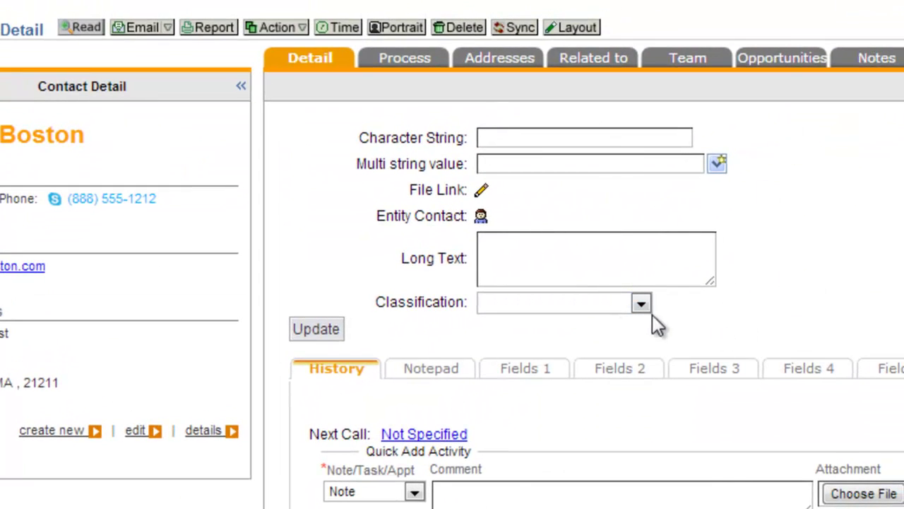
Open the option management for a contact's Classification field and examine its Key, Display Name and Description entries.
click(641, 303)
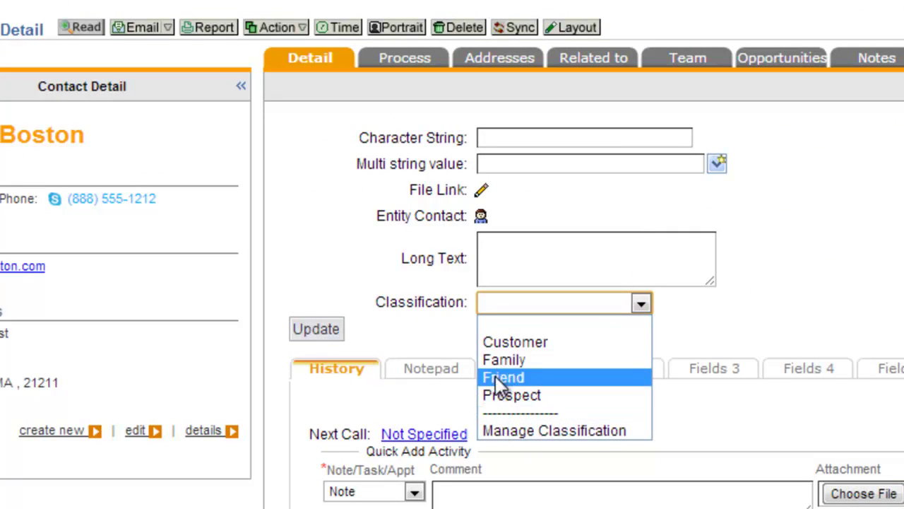
click(555, 431)
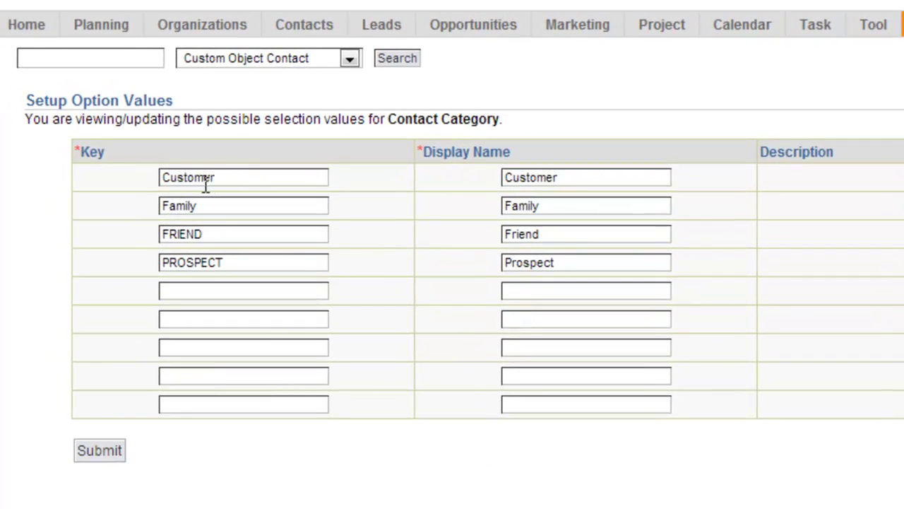
click(248, 178)
click(271, 259)
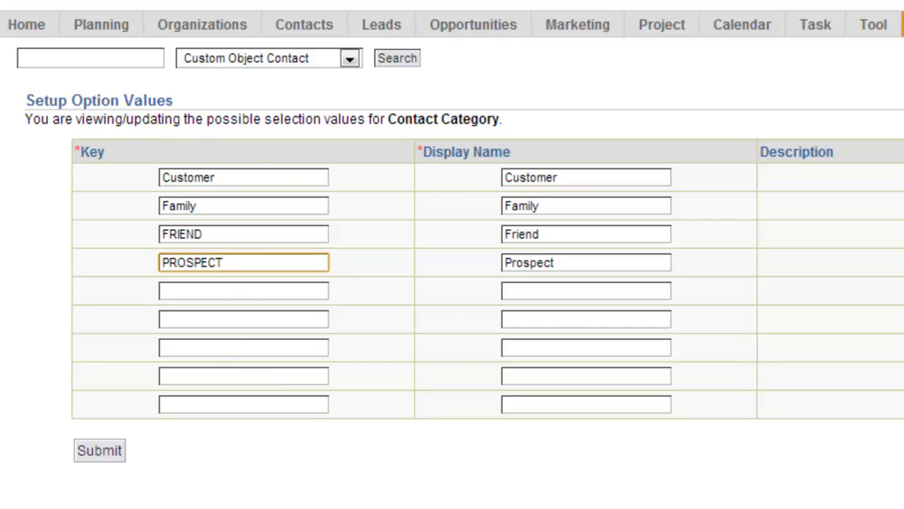
click(214, 176)
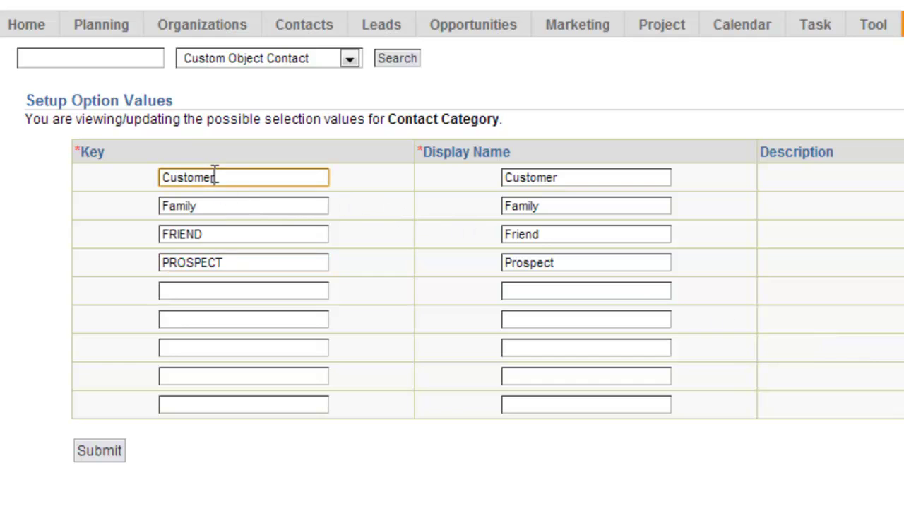
click(643, 210)
click(903, 180)
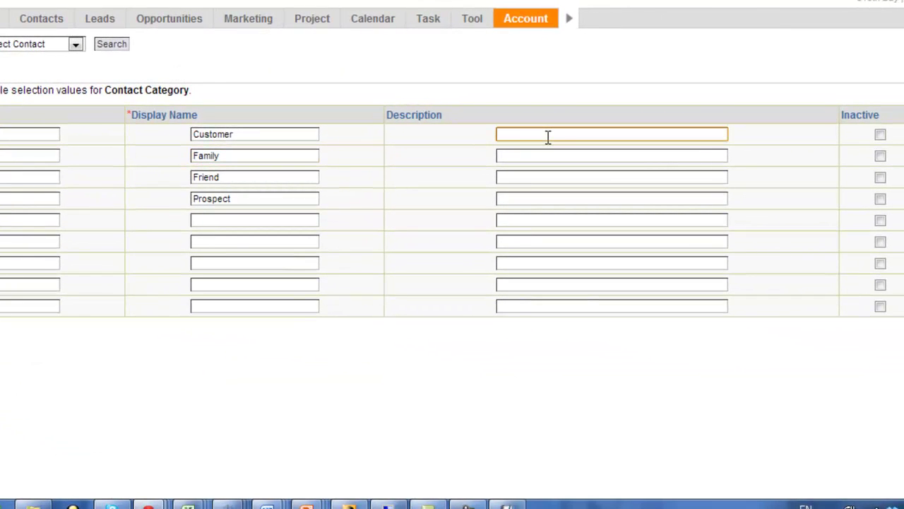
Return to the company setup page and expand the Custom Field section.
mouse_move(525, 21)
click(514, 41)
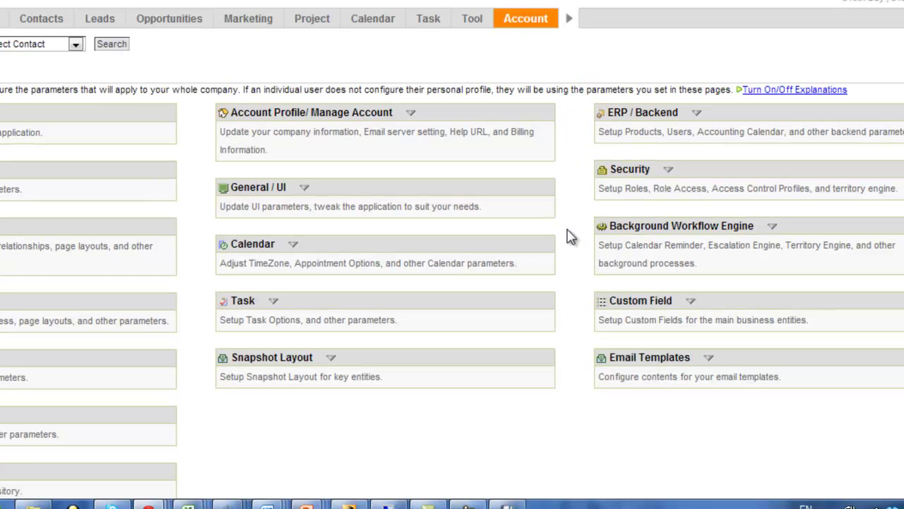
click(691, 301)
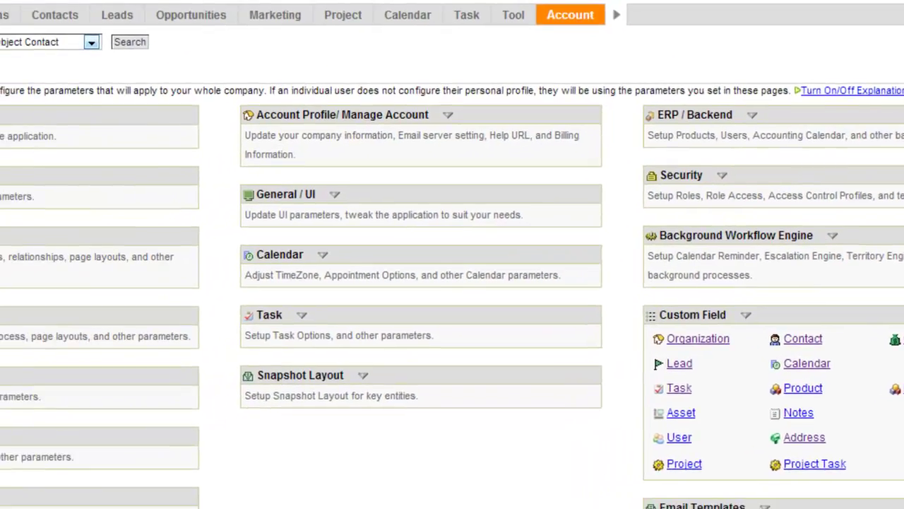
In the contact's detail form, enter helo as the Character String and select Apple, Bannana and Grapes as the Multi string value.
mouse_move(0, 31)
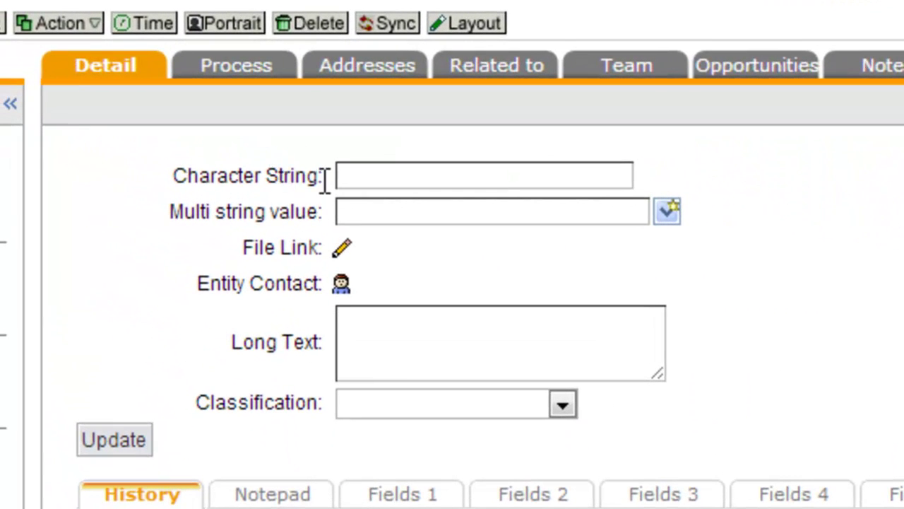
click(366, 173)
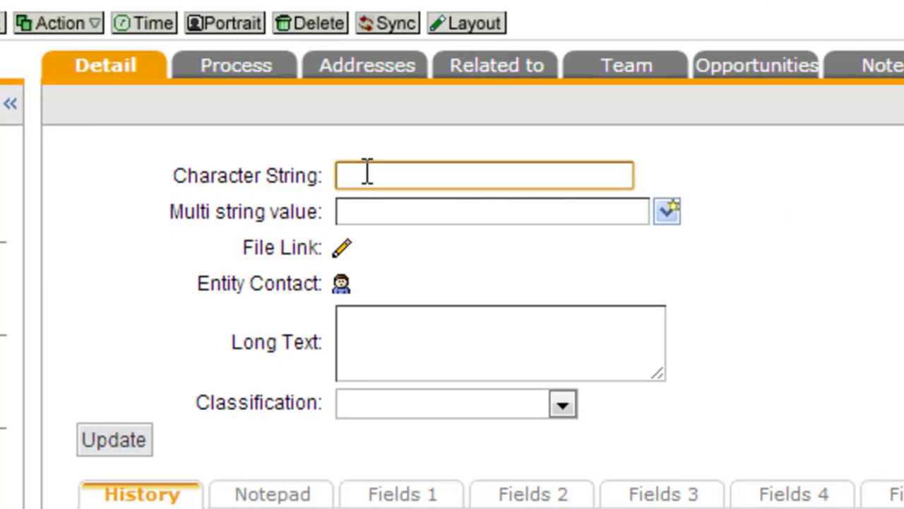
text(helo)
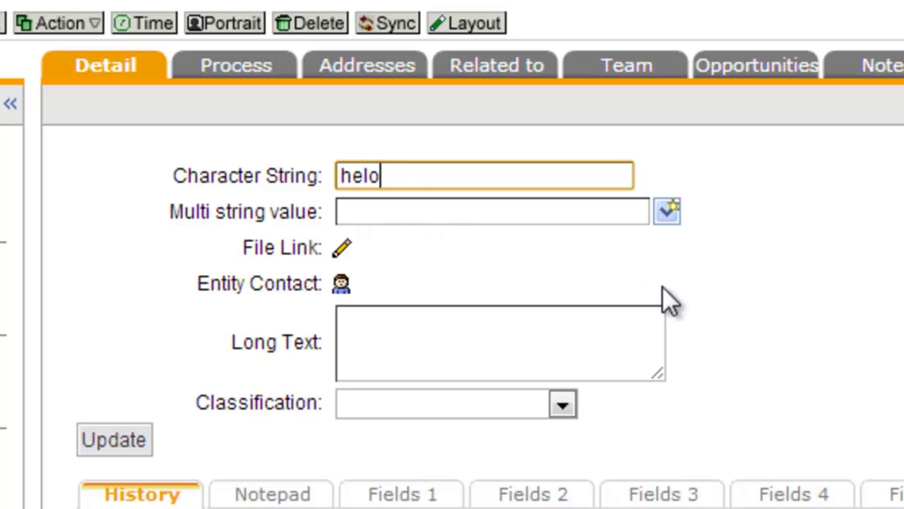
click(670, 212)
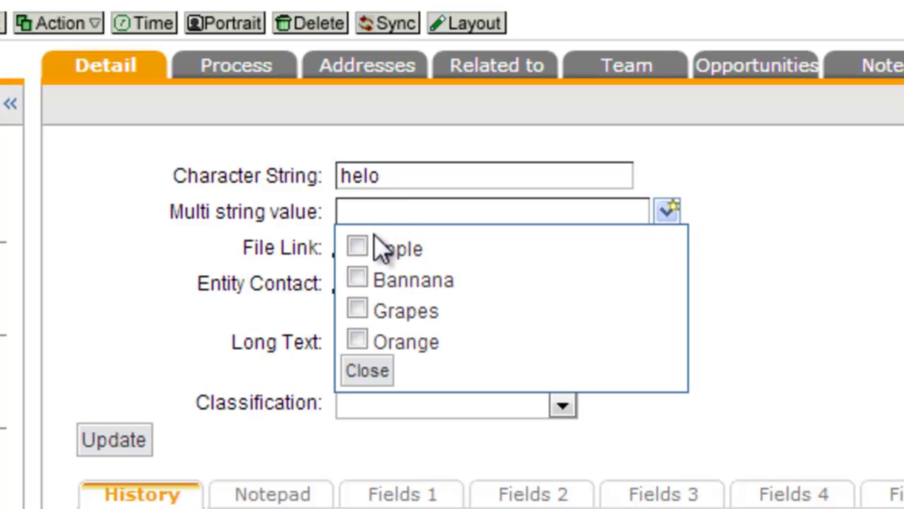
click(357, 245)
click(358, 277)
click(357, 308)
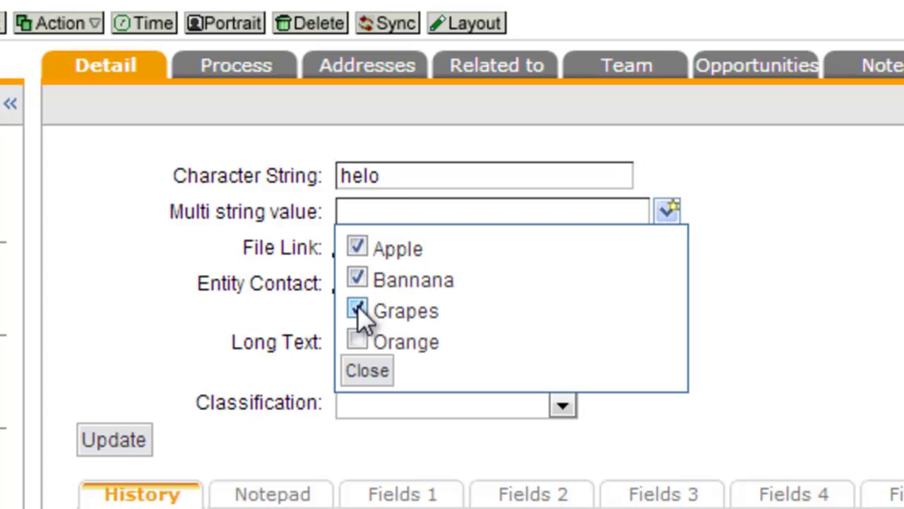
click(367, 370)
Open the File Link value form and examine its File and URL options.
click(342, 248)
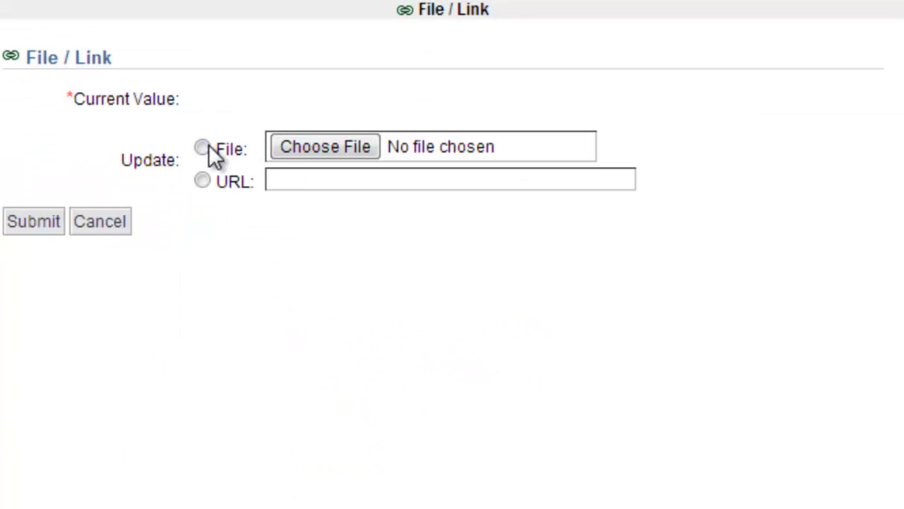
click(203, 148)
click(297, 185)
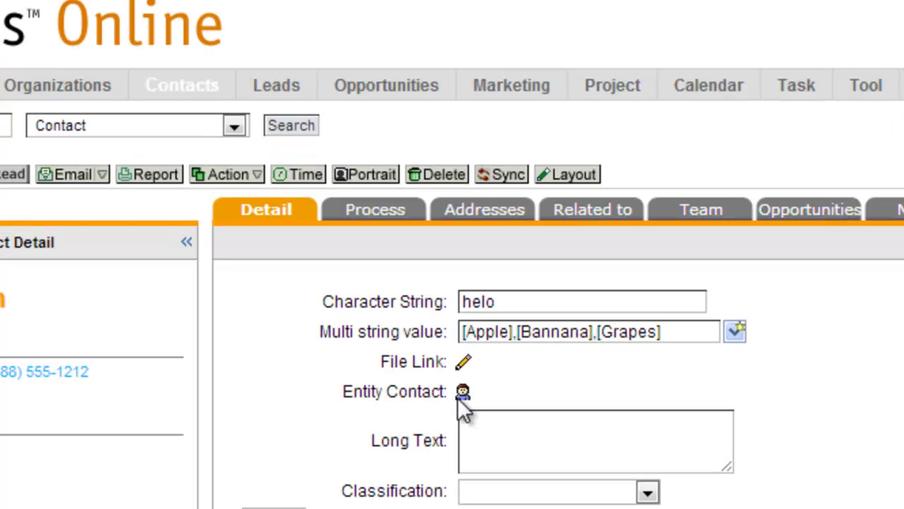
Assign the second listed contact to the Entity Contact field and place the cursor in the Long Text field.
click(463, 393)
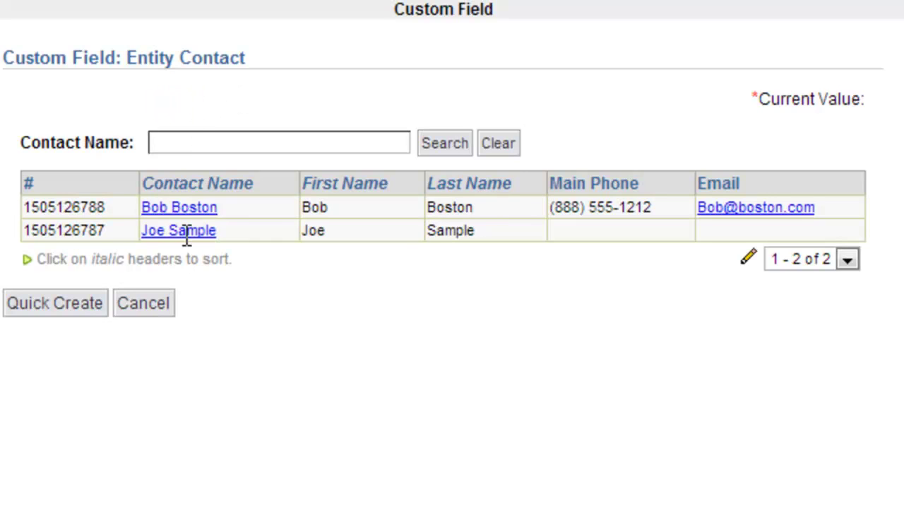
click(174, 235)
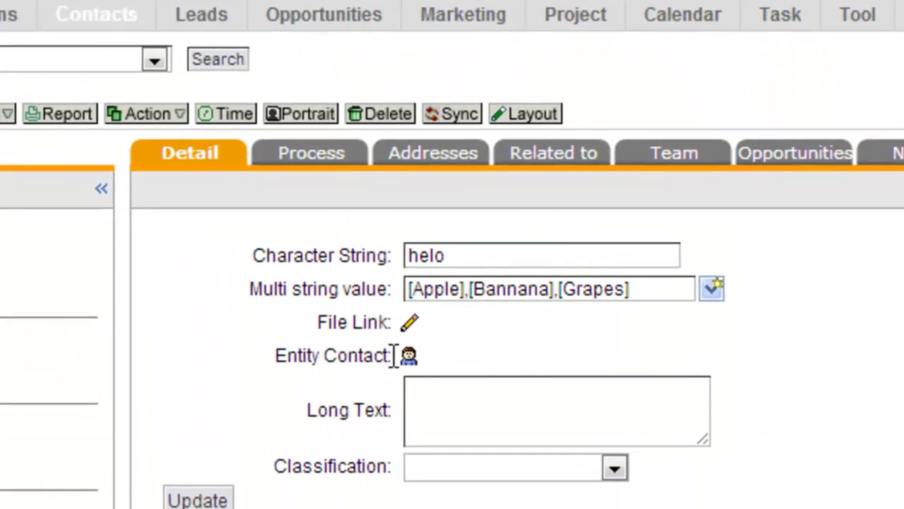
click(512, 452)
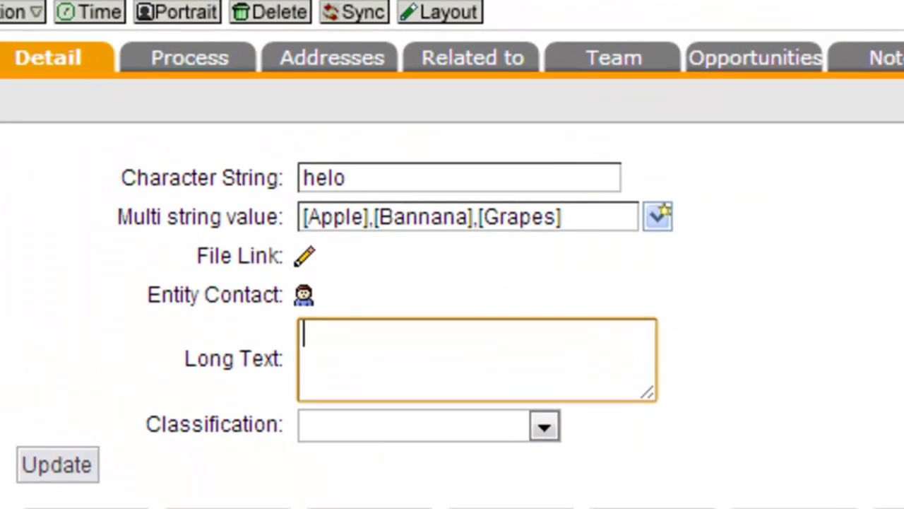
Look at the empty Number field and set the contact's Color Code to Problem.
click(490, 135)
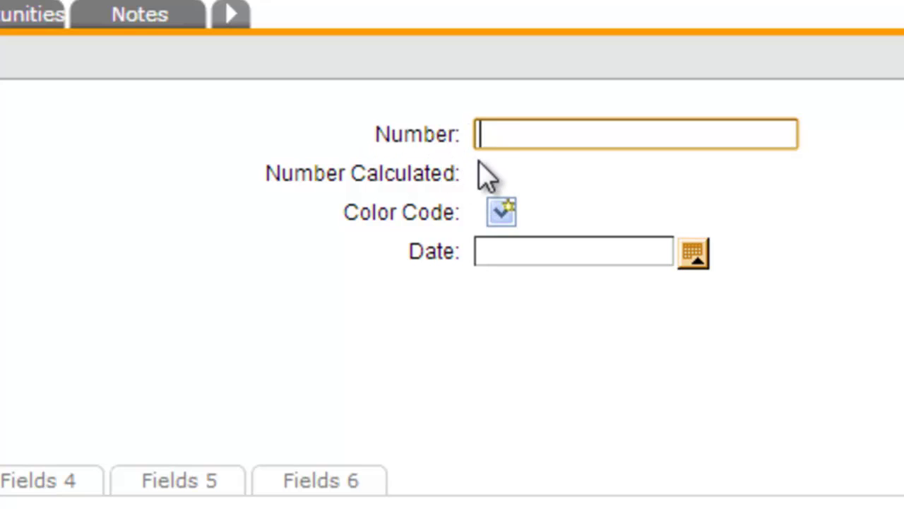
click(506, 213)
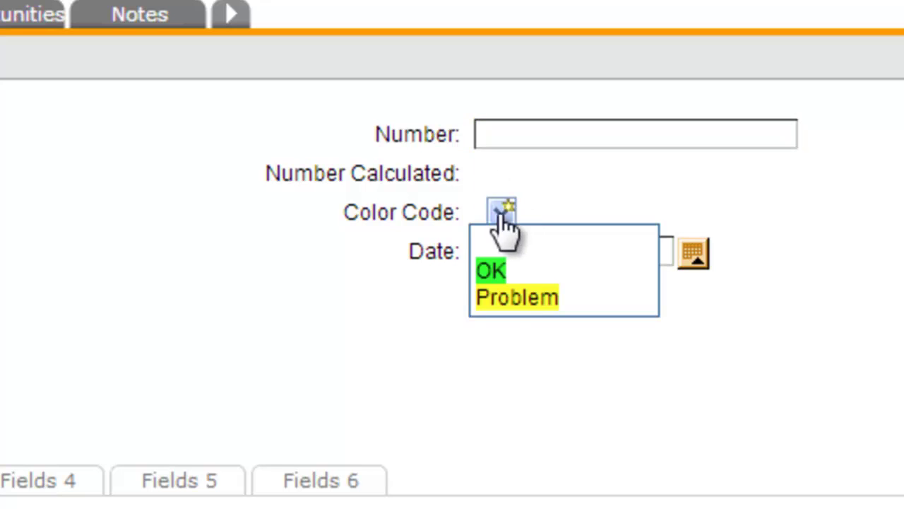
click(510, 299)
Set the contact's Date field to 2012.NOV.09 and save the updated record.
click(693, 252)
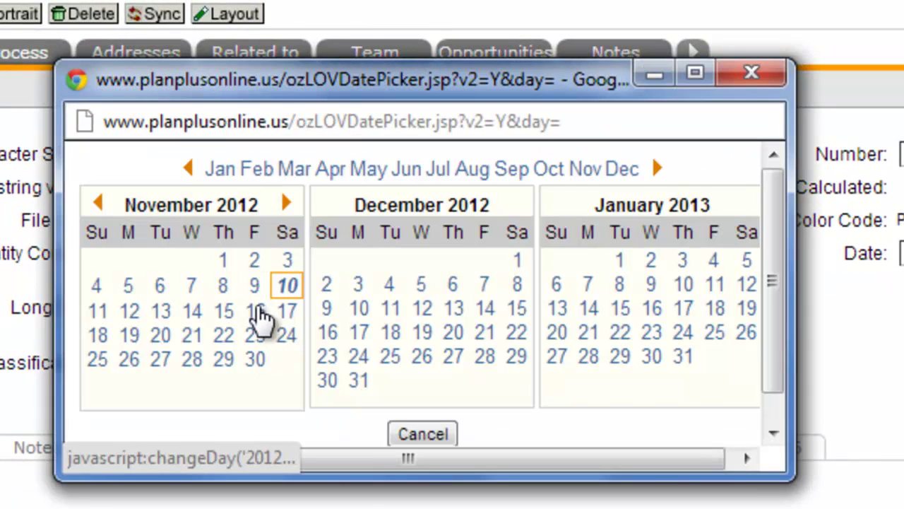
click(253, 286)
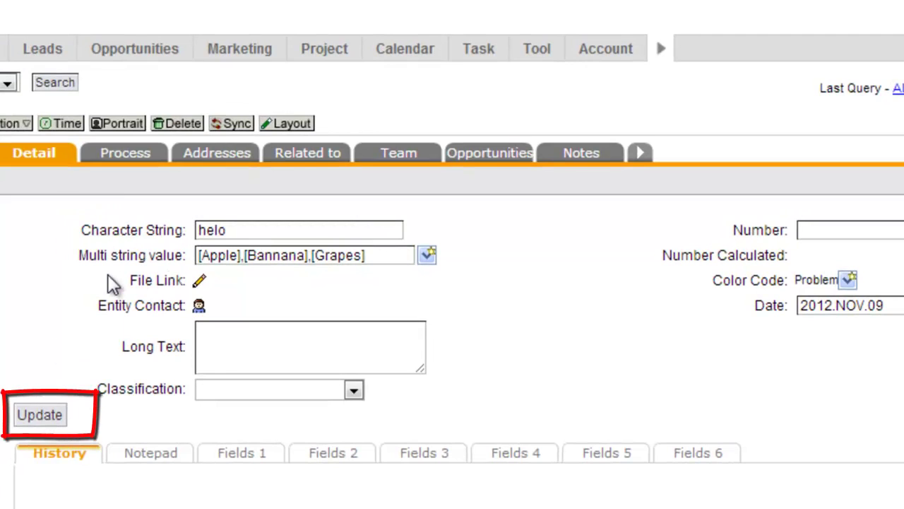
click(41, 416)
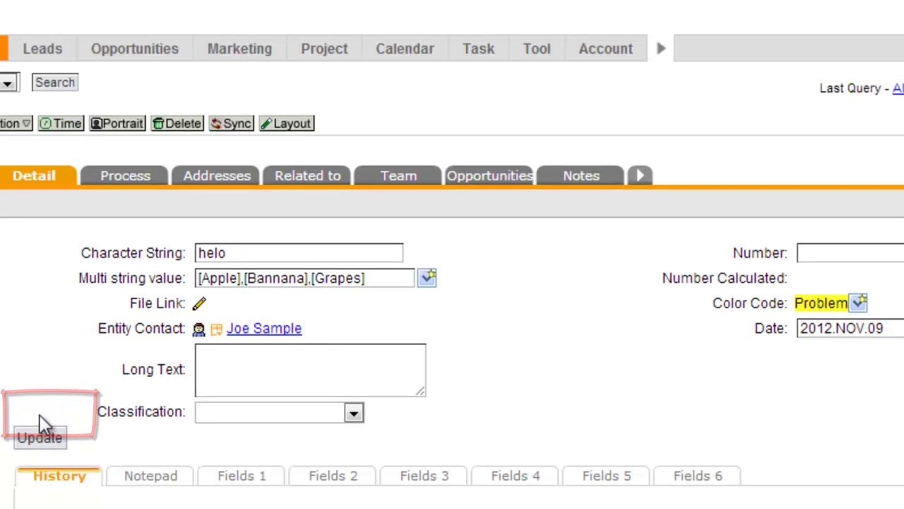
Go to the company setup page and list the entities that support custom fields.
click(605, 51)
click(596, 84)
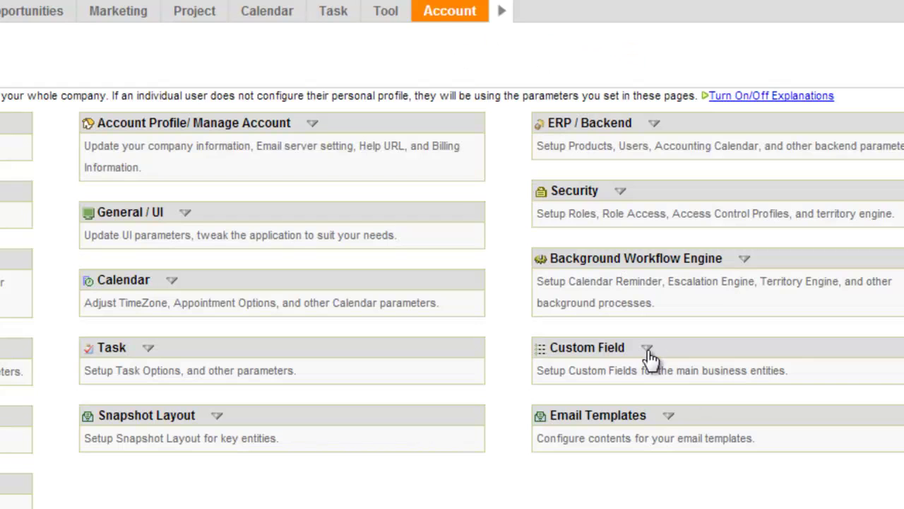
click(647, 349)
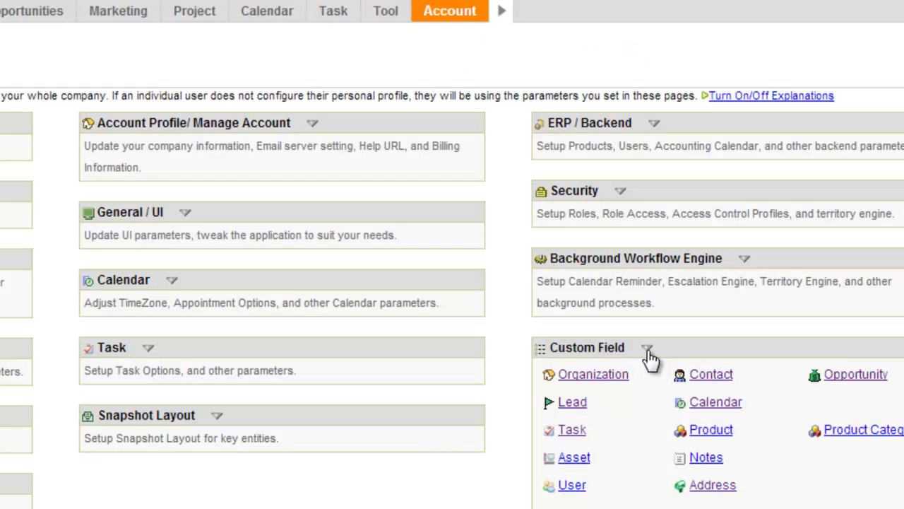
Open the custom field setup for contacts and edit the list of values of the Ch String field.
click(711, 374)
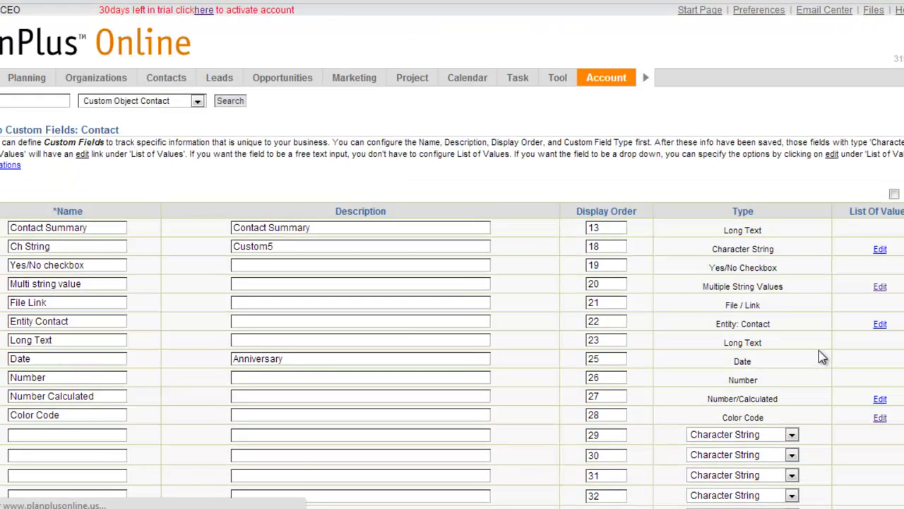
click(67, 227)
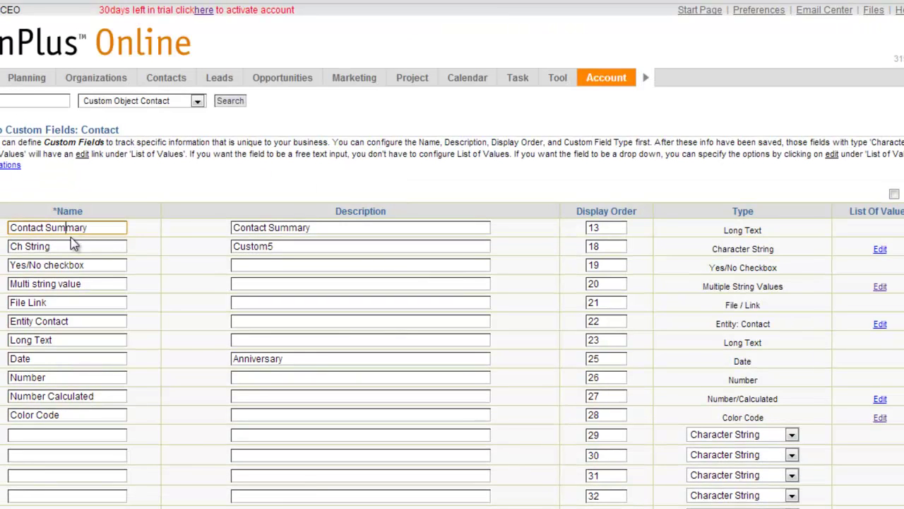
click(75, 244)
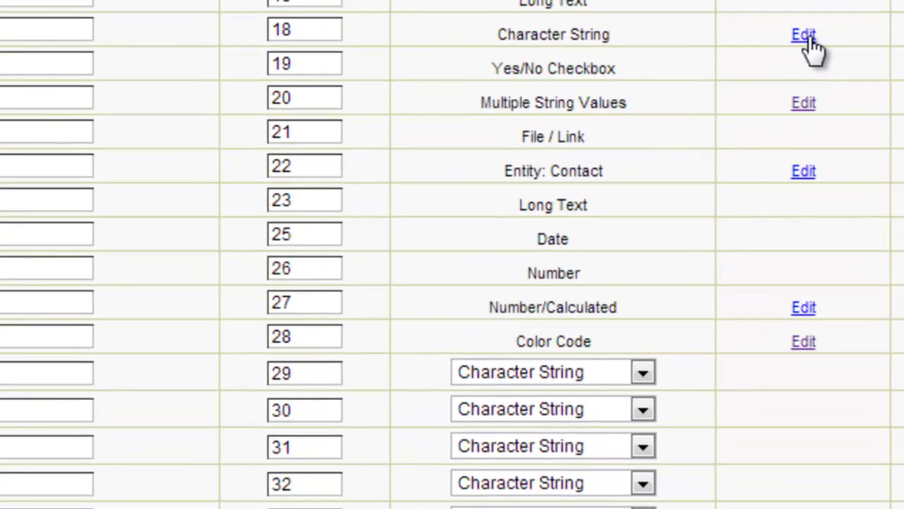
click(804, 35)
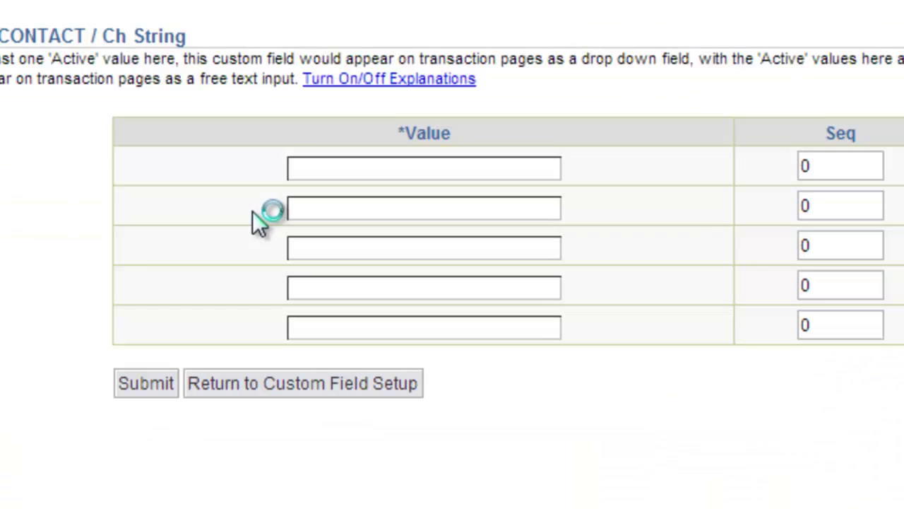
Enter Hi, Med and Low as the first three values of the Ch String field.
click(354, 170)
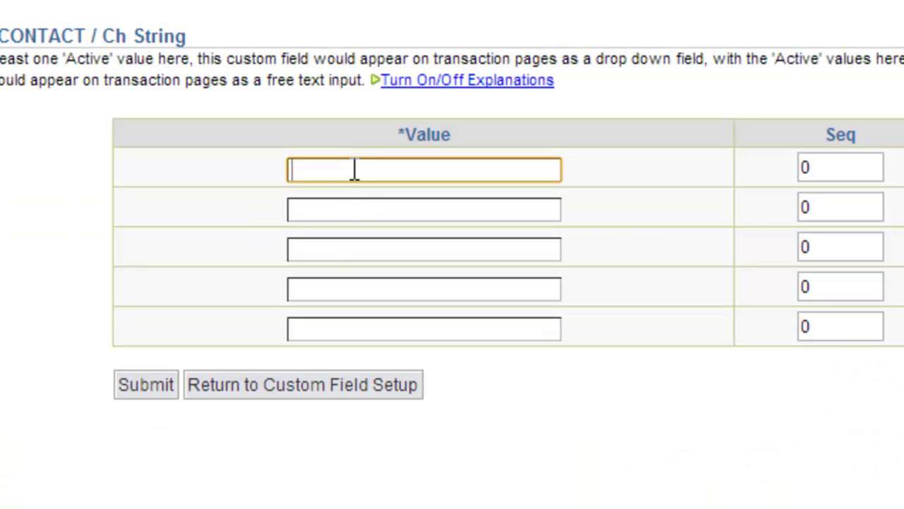
text(Hi)
key(Tab)
text(Med)
key(Tab)
text(Low)
key(Tab)
Set the sequence to 3 for Hi, 2 for Med and 1 for Low, and submit the values.
drag(821, 168, 784, 162)
text(1)
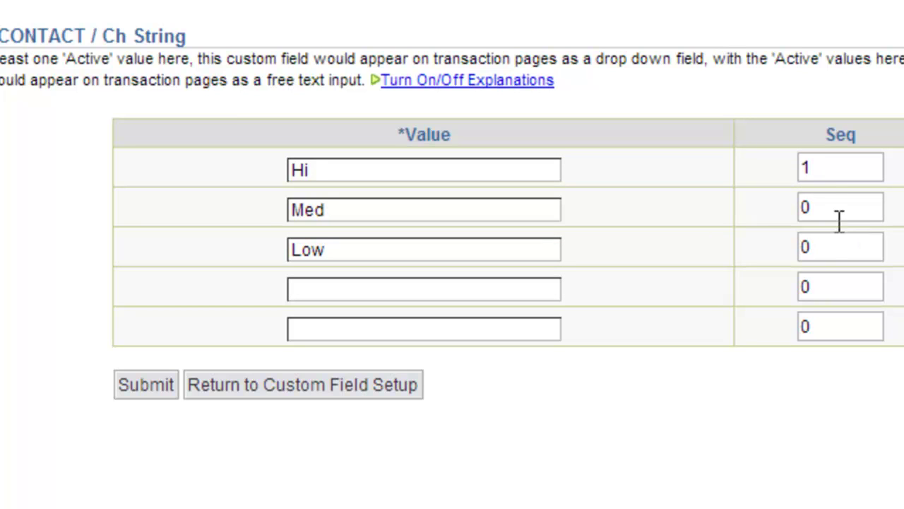
click(828, 171)
drag(844, 248, 738, 221)
text(1)
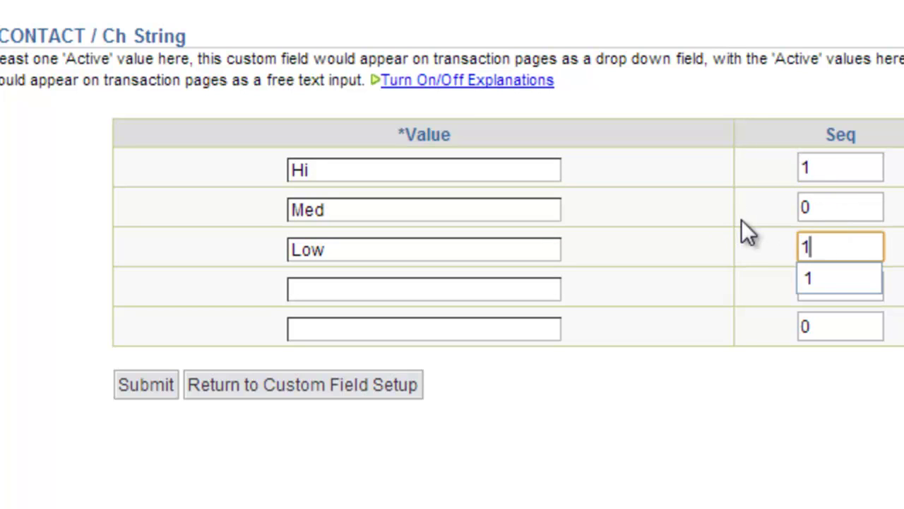
drag(842, 209, 767, 186)
text(2)
drag(831, 170, 751, 145)
text(3)
click(149, 385)
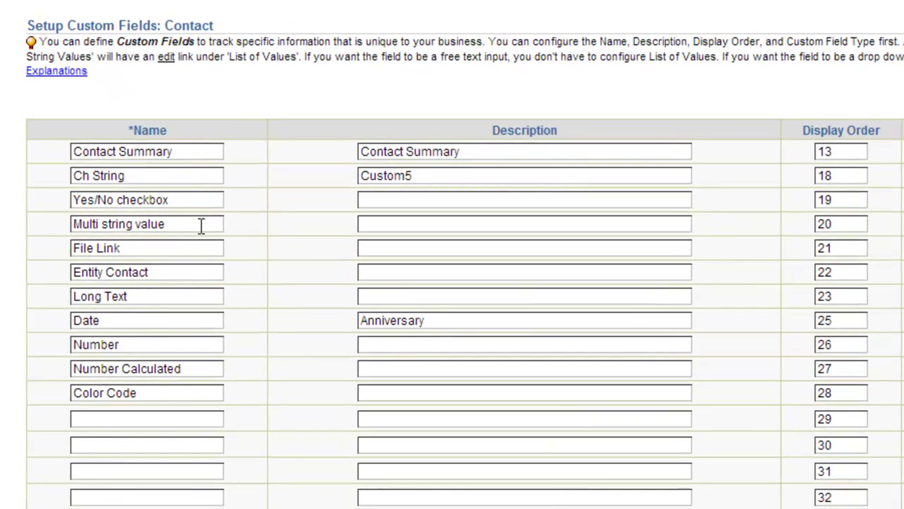
Look at the organization page layout setup and open the layout editor from the contact's detail page.
scroll(212, 339, down, 2)
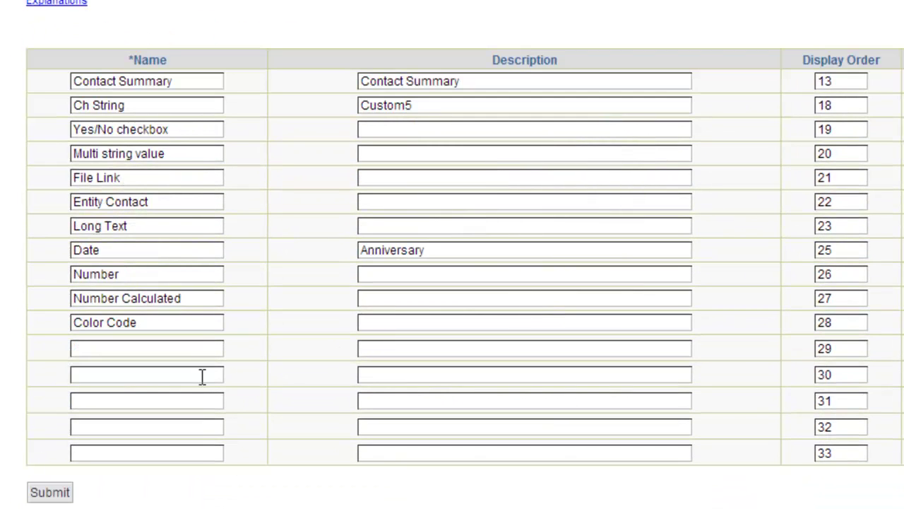
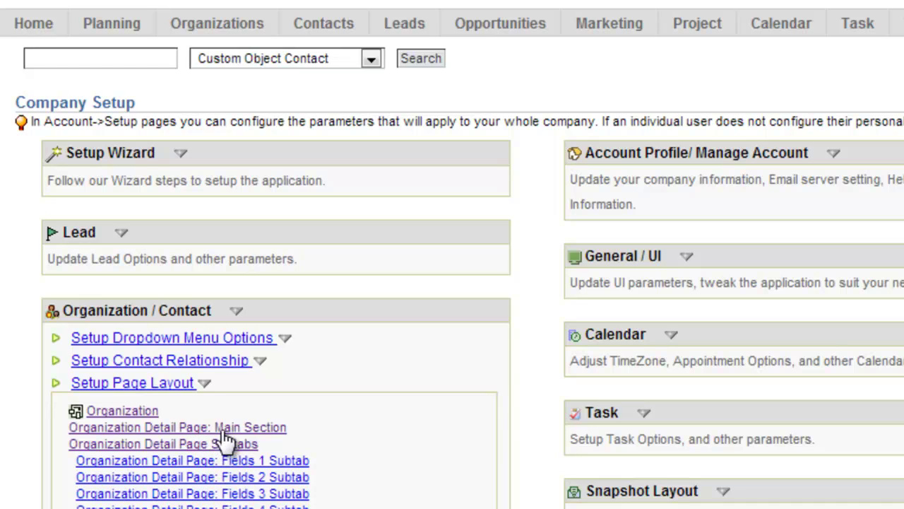
click(121, 414)
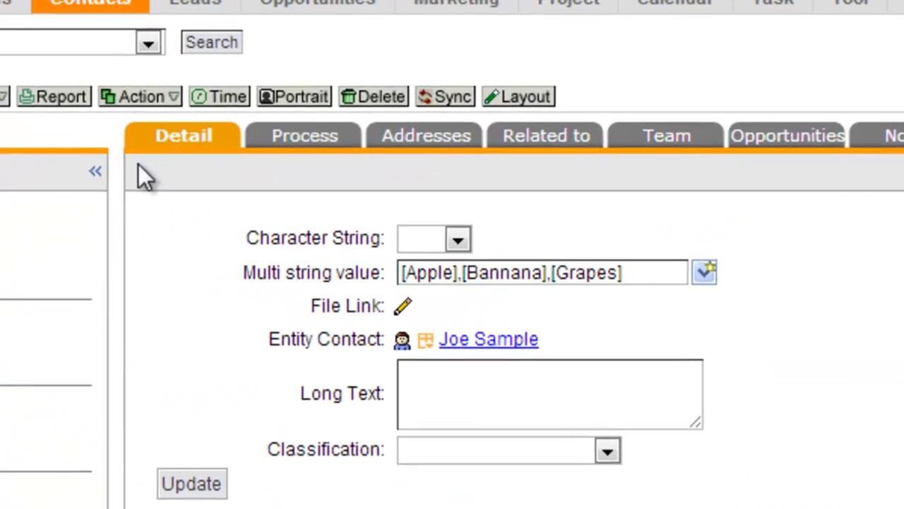
click(524, 102)
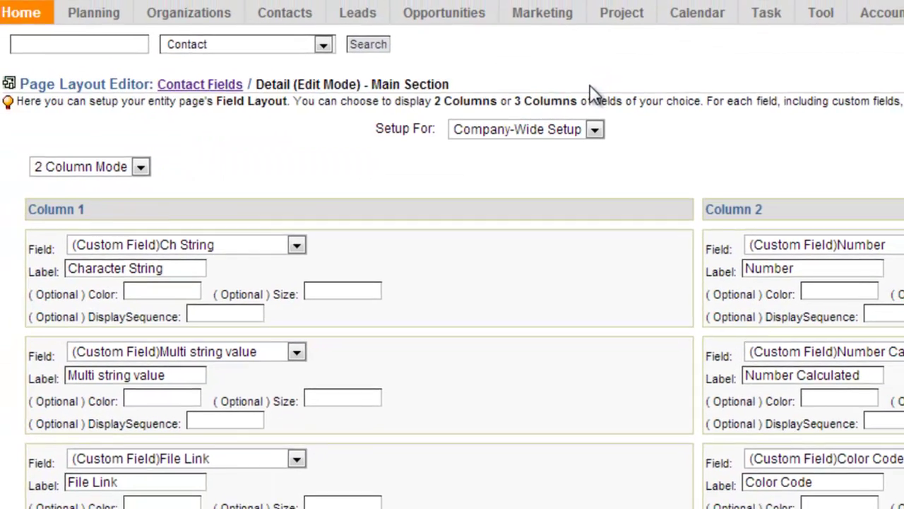
Add the Team Lead and Last Update Date fields below Classification in column 1 of the contact layout.
scroll(523, 249, down, 5)
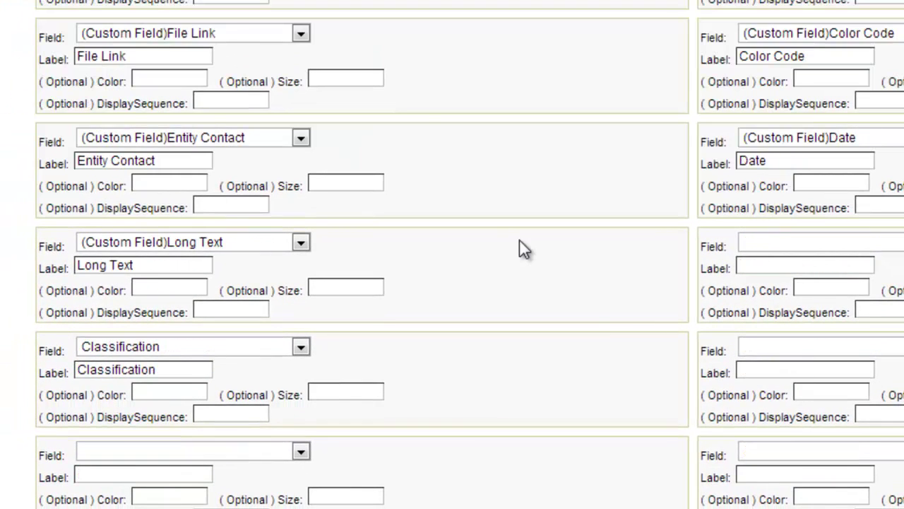
scroll(523, 249, down, 3)
click(303, 245)
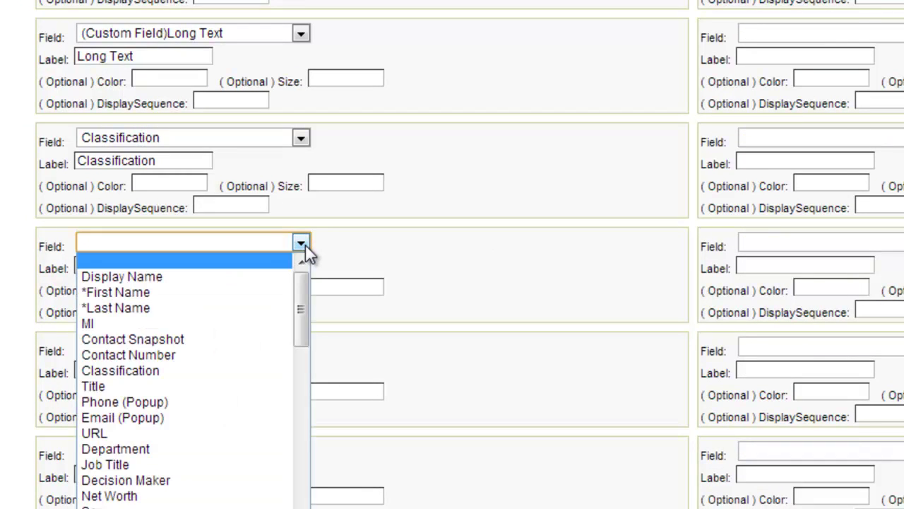
drag(296, 287, 301, 373)
click(212, 306)
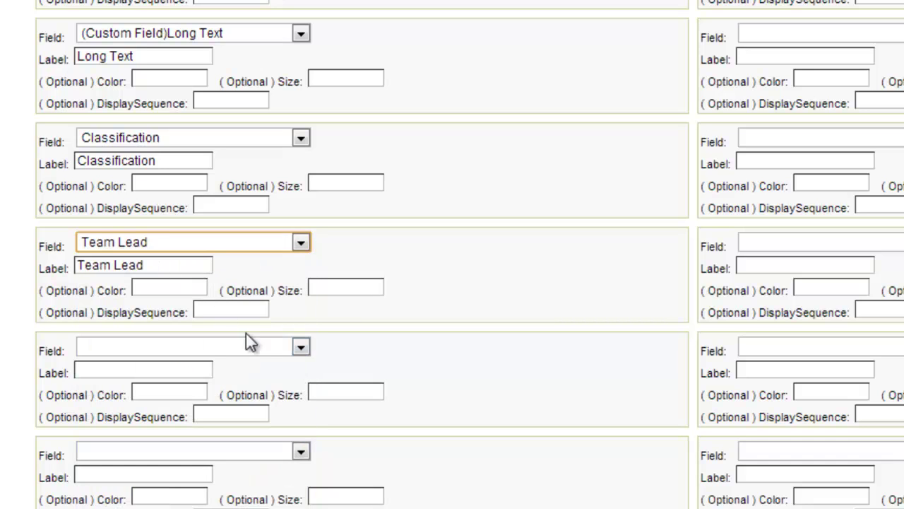
click(300, 347)
drag(301, 69, 295, 120)
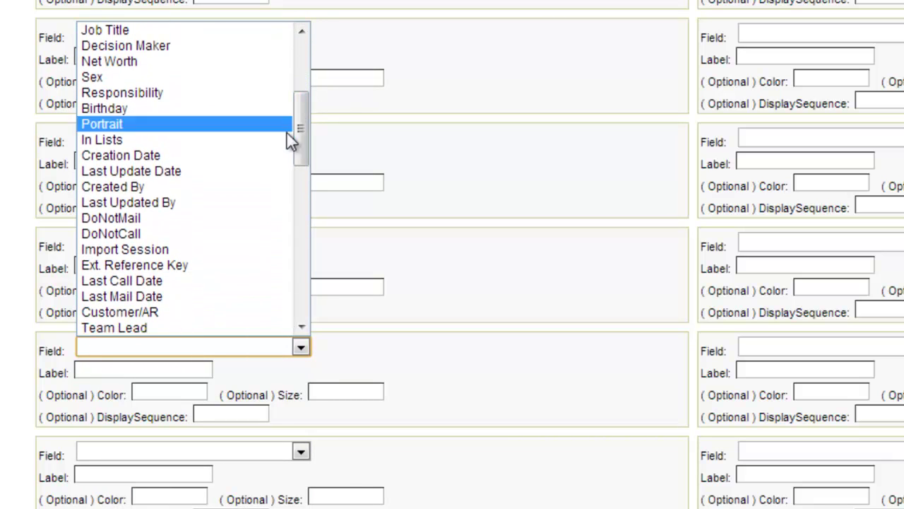
click(235, 172)
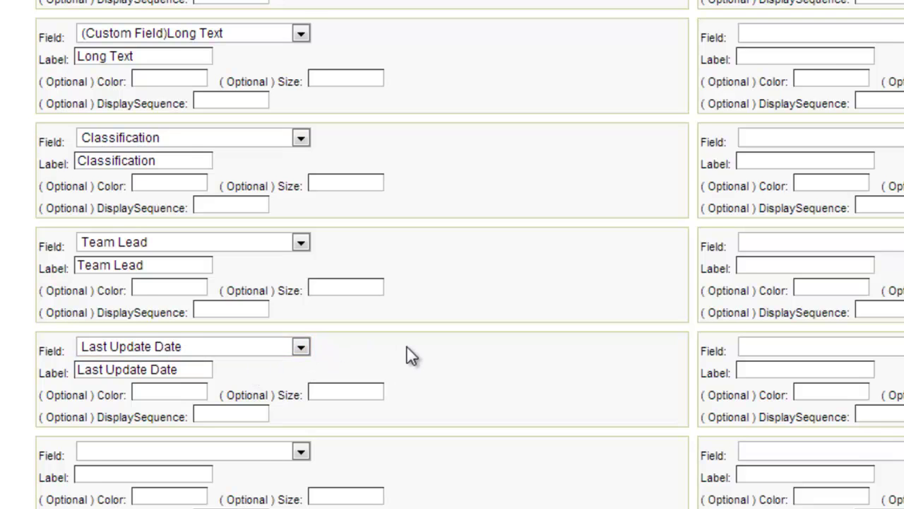
Check which roles the contact layout can be set up for, keeping Company-Wide Setup.
scroll(407, 347, down, 1)
scroll(429, 381, up, 6)
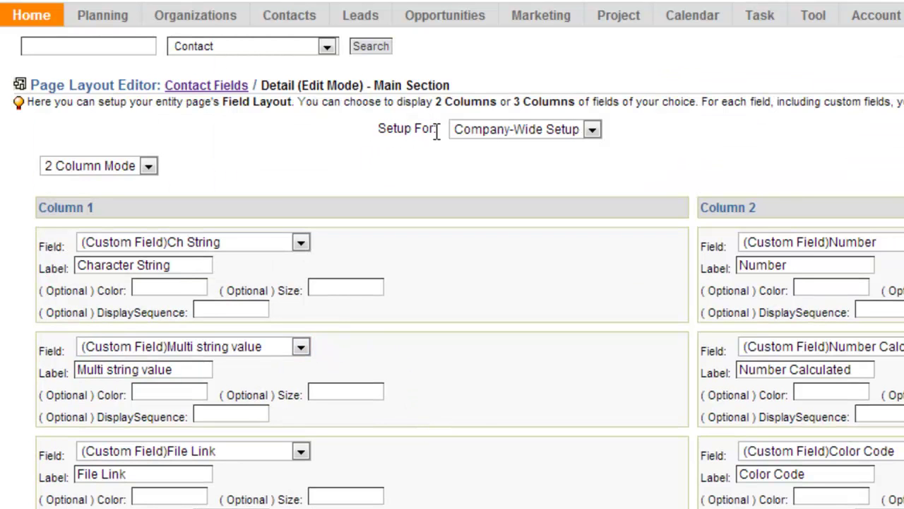
click(482, 130)
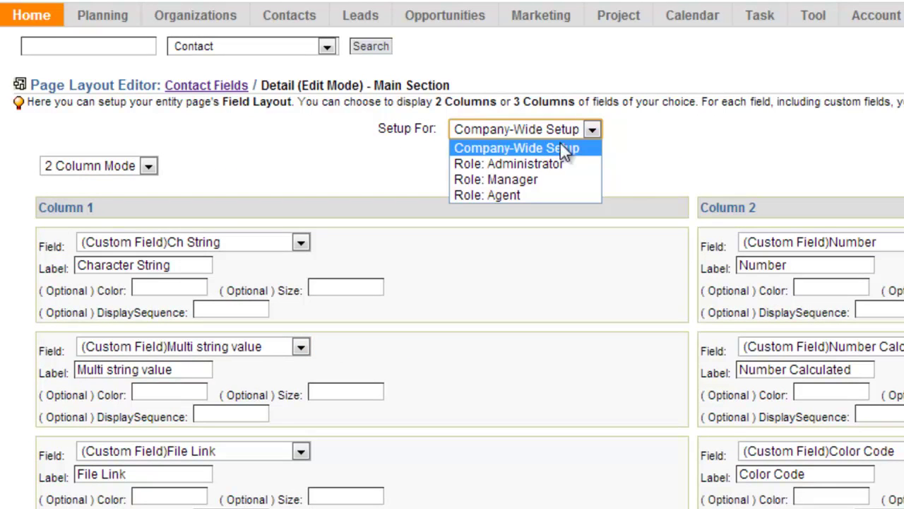
click(612, 137)
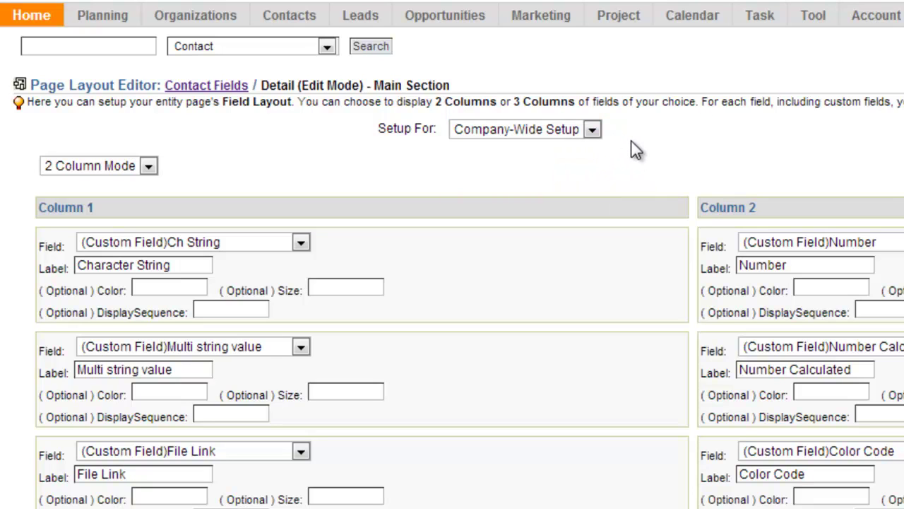
Try 3 Column Mode on the contact layout and return it to 2 Column Mode.
click(149, 167)
click(139, 197)
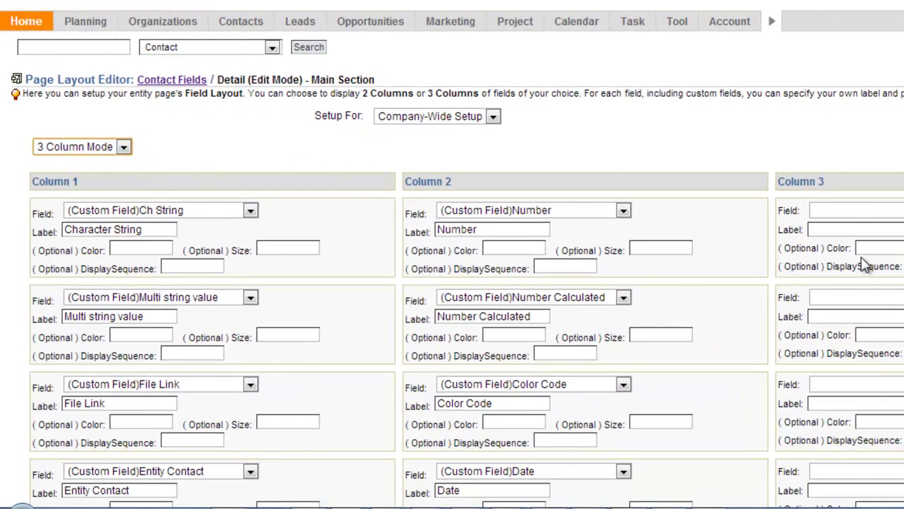
click(125, 146)
click(125, 163)
Submit the company-wide contact main section layout.
scroll(182, 161, down, 5)
scroll(185, 173, down, 3)
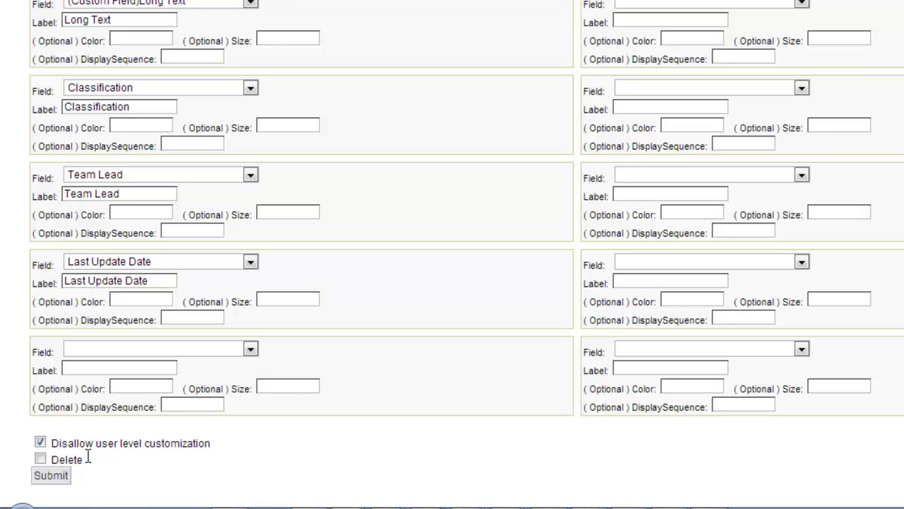
click(45, 478)
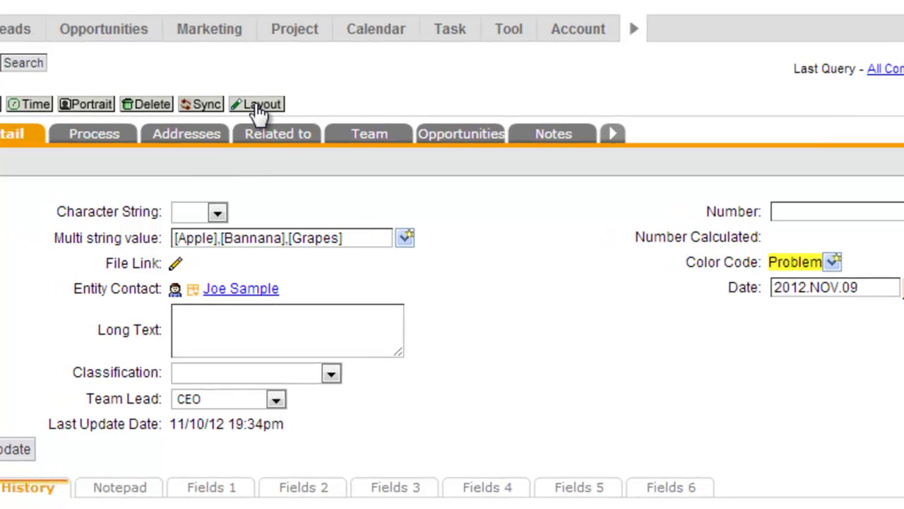
Go from the contact's layout editor to the Contacts page layout summary and start a new field group.
click(249, 106)
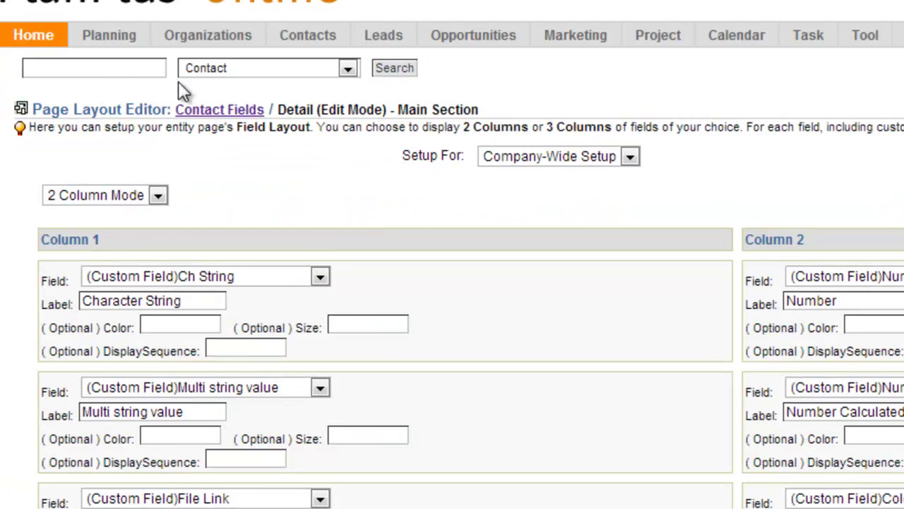
click(216, 106)
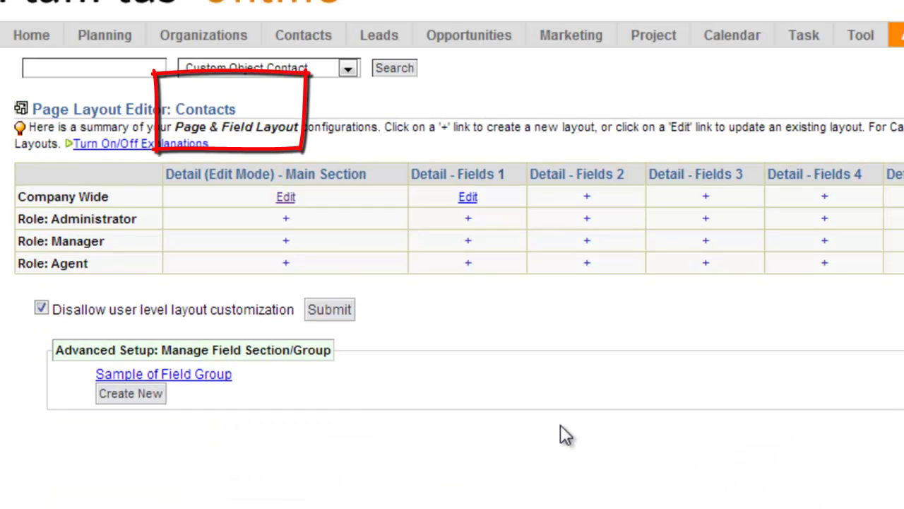
click(131, 394)
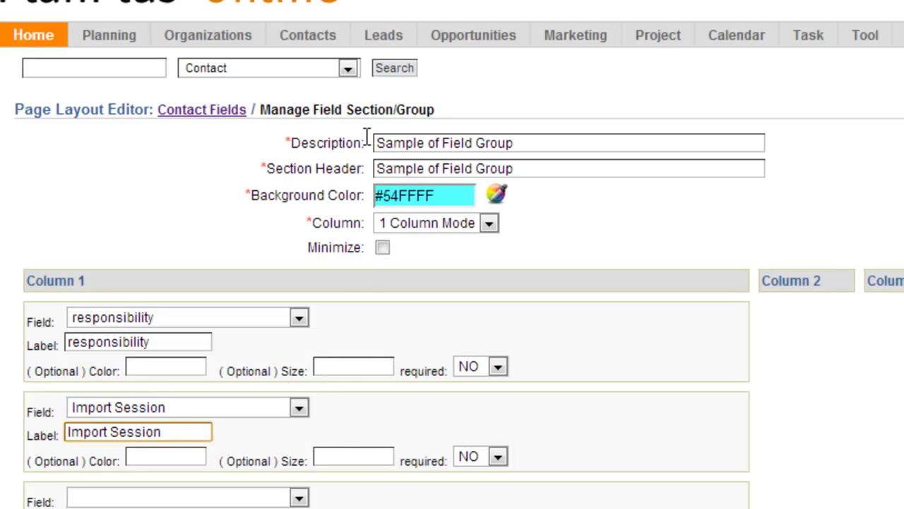
Set the Sample of Field Group background color to #33F1FF and save the field group.
click(498, 197)
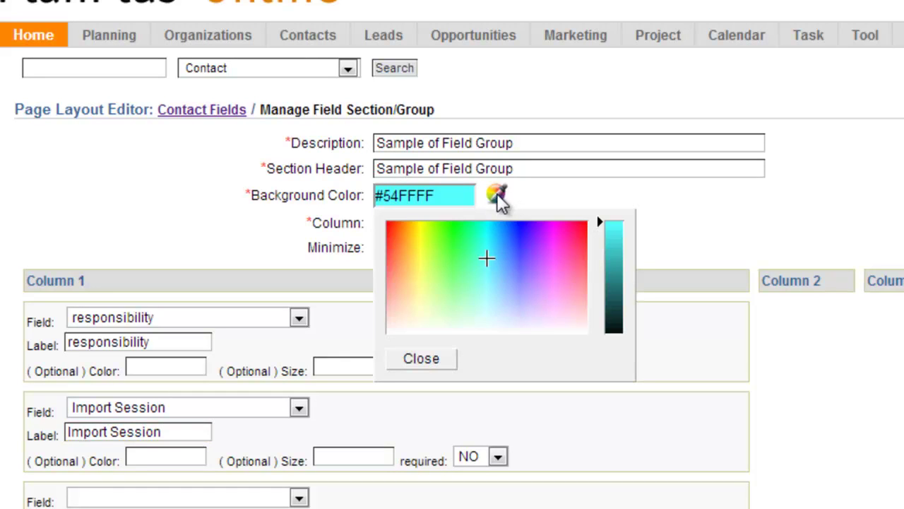
click(489, 244)
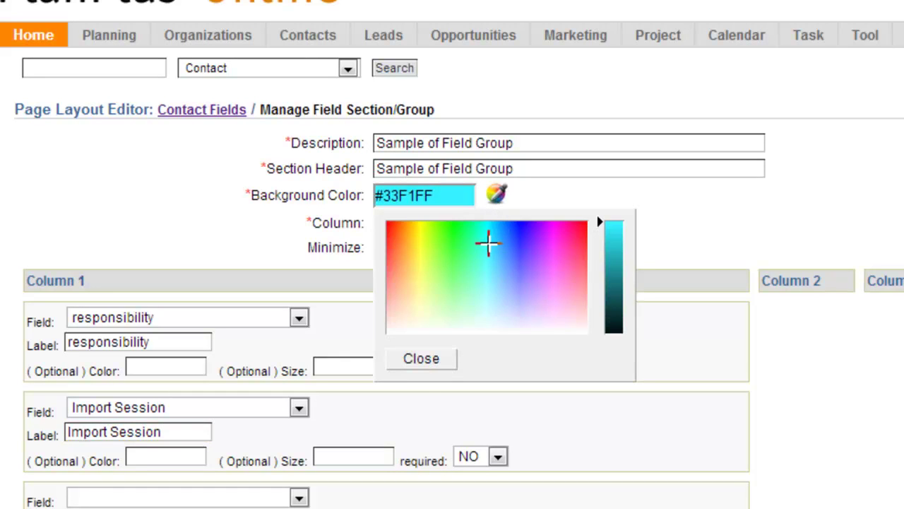
click(423, 360)
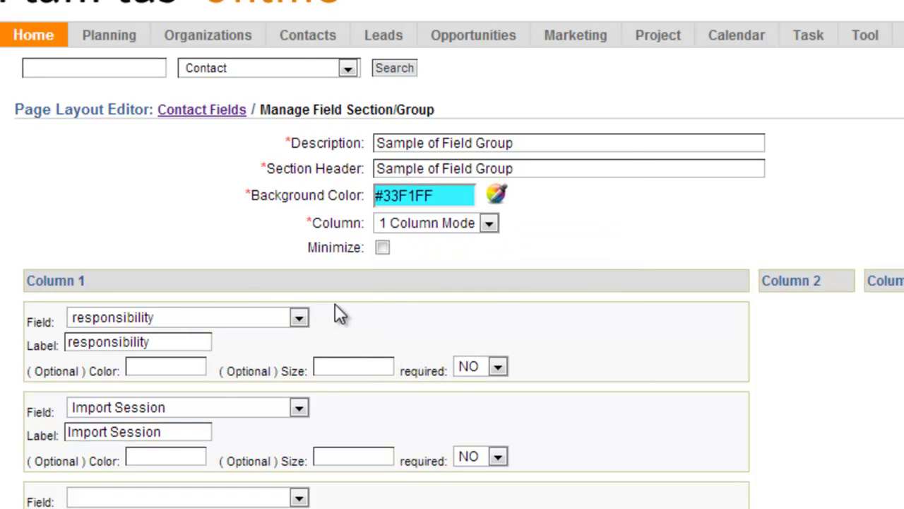
key(Return)
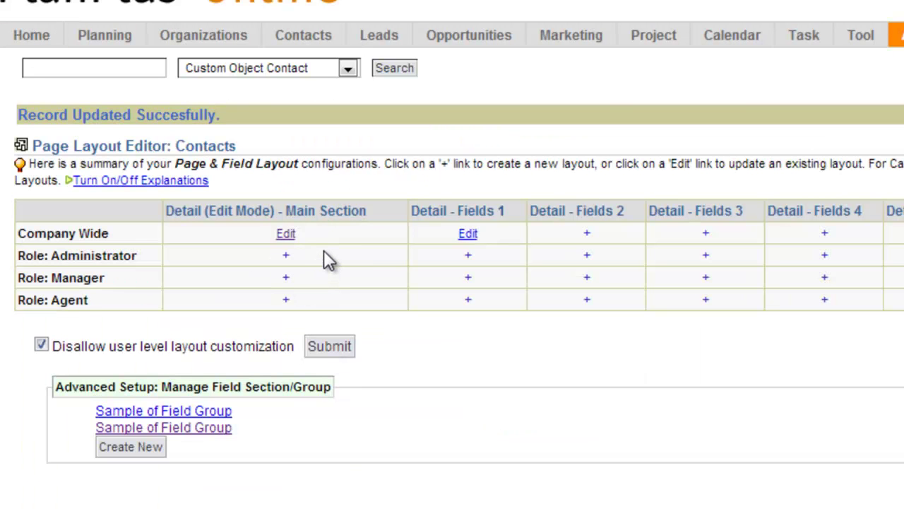
Edit the company-wide main section layout and place the Sample of Field Group field group below Date in column 2.
click(285, 236)
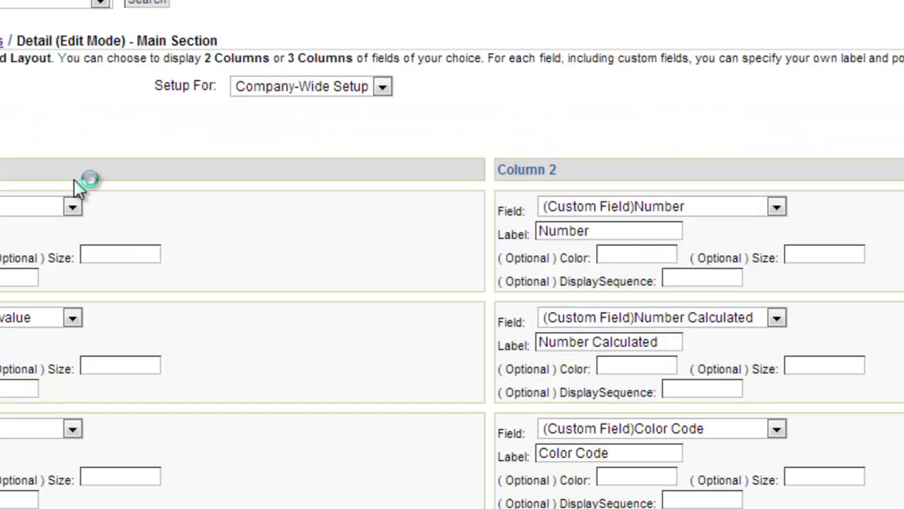
scroll(442, 312, down, 10)
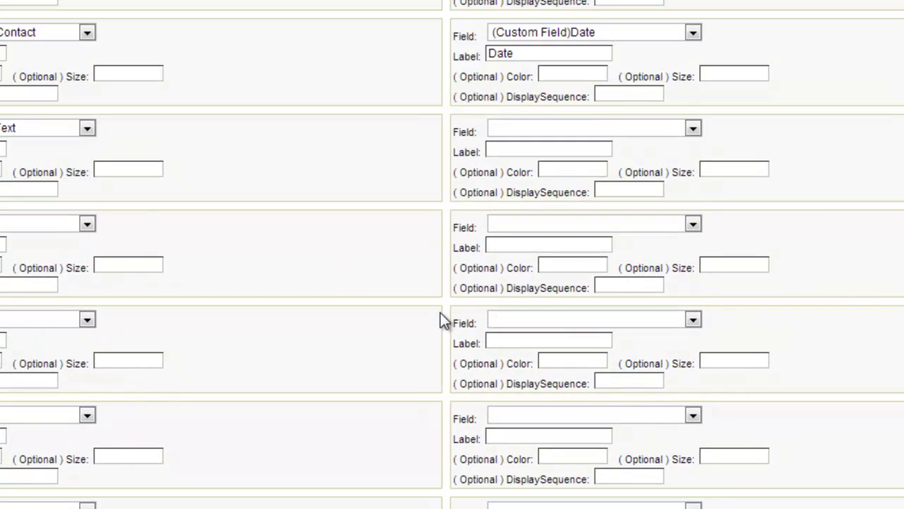
click(693, 128)
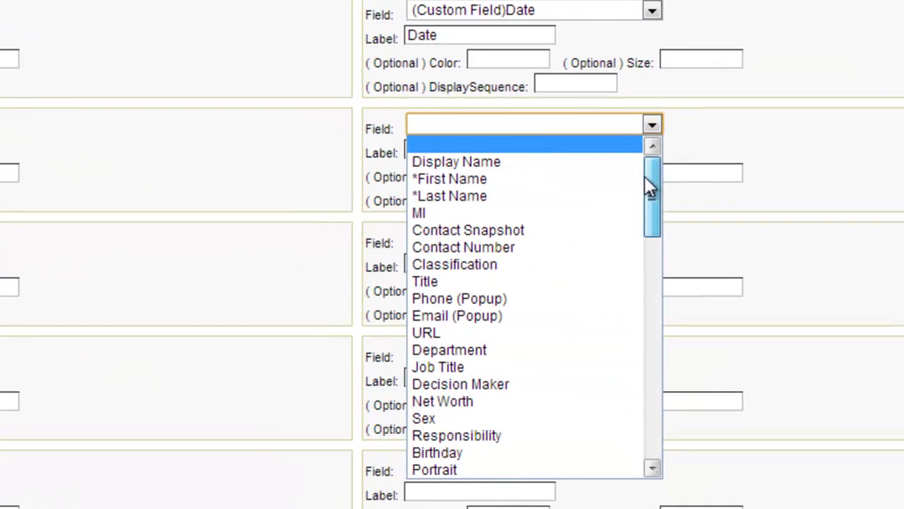
drag(686, 170, 699, 364)
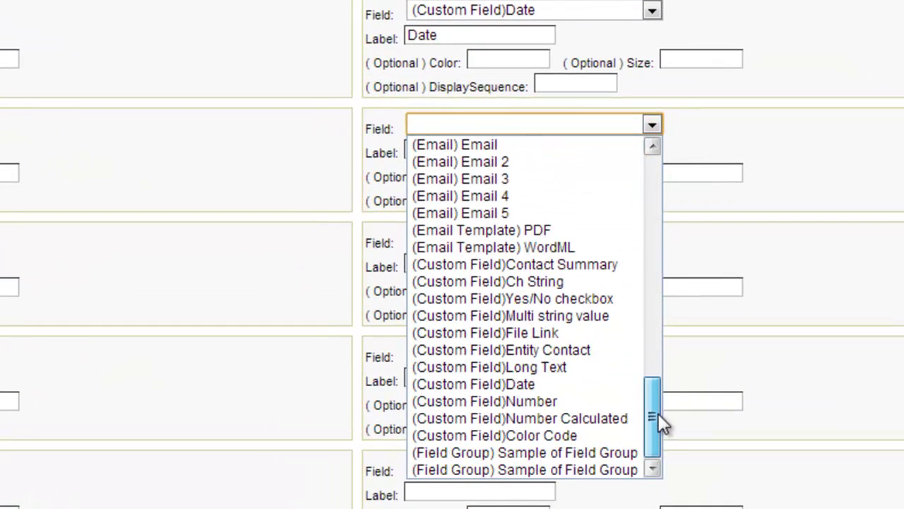
click(537, 451)
scroll(94, 479, down, 1)
scroll(557, 275, up, 3)
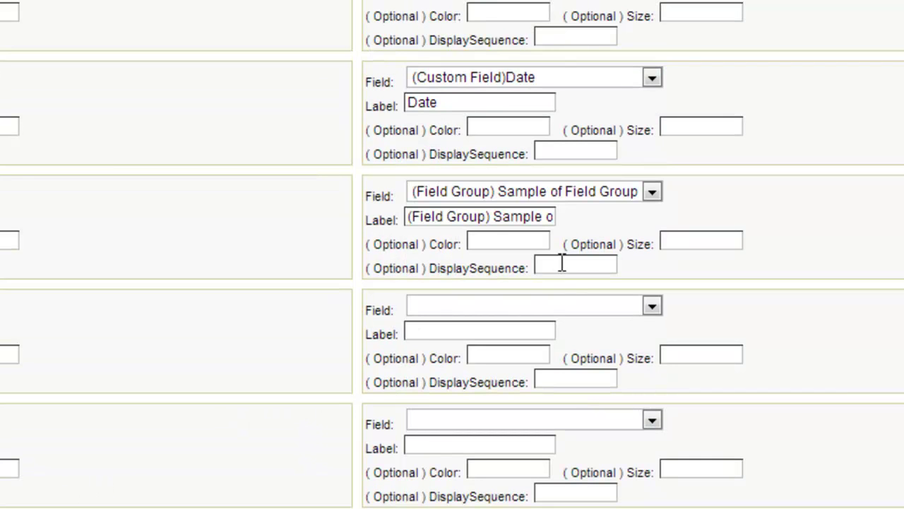
Shorten the field group's label to "Sample of Field Group" and submit the company-wide main section layout.
drag(493, 219, 339, 185)
key(BackSpace)
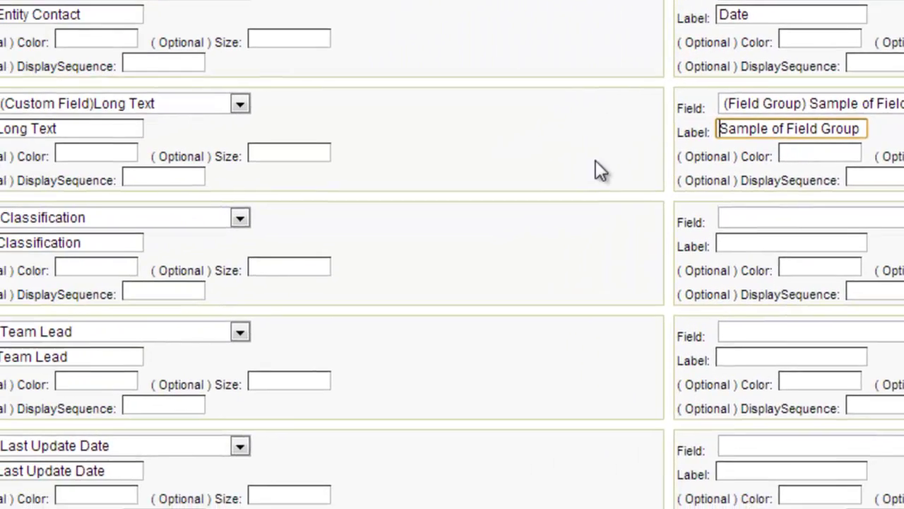
scroll(599, 170, down, 5)
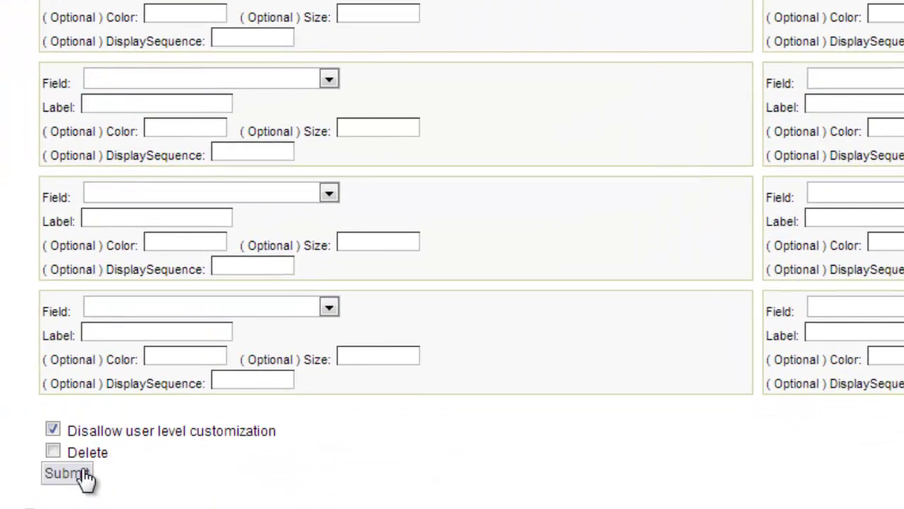
click(83, 472)
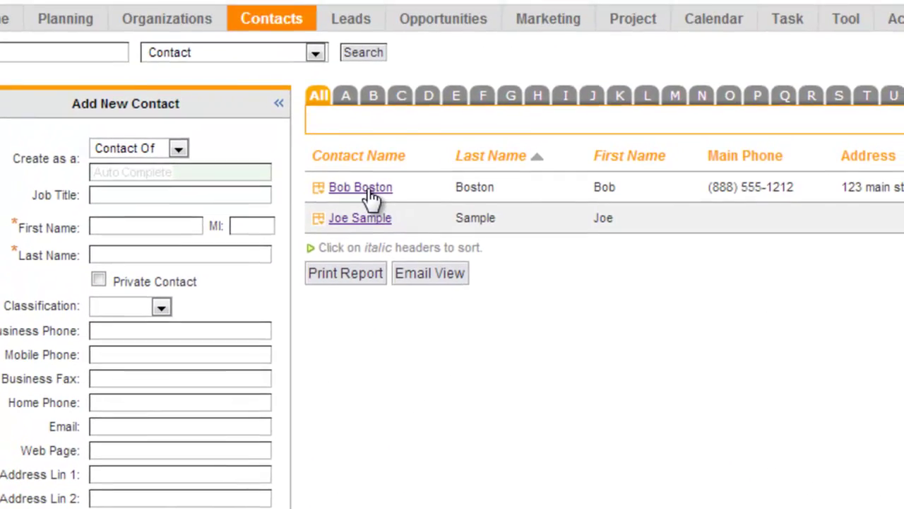
Open the first contact in the contact list and view its Fields 1 custom fields section.
click(314, 181)
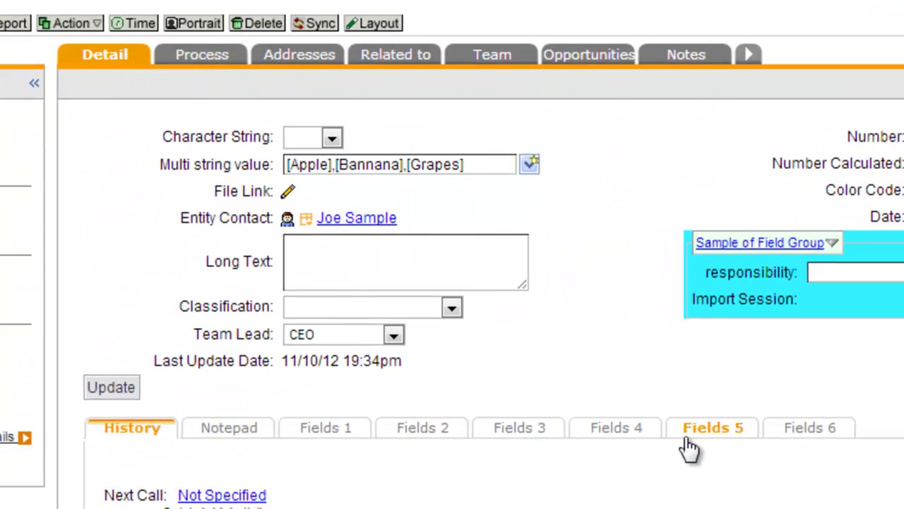
click(326, 429)
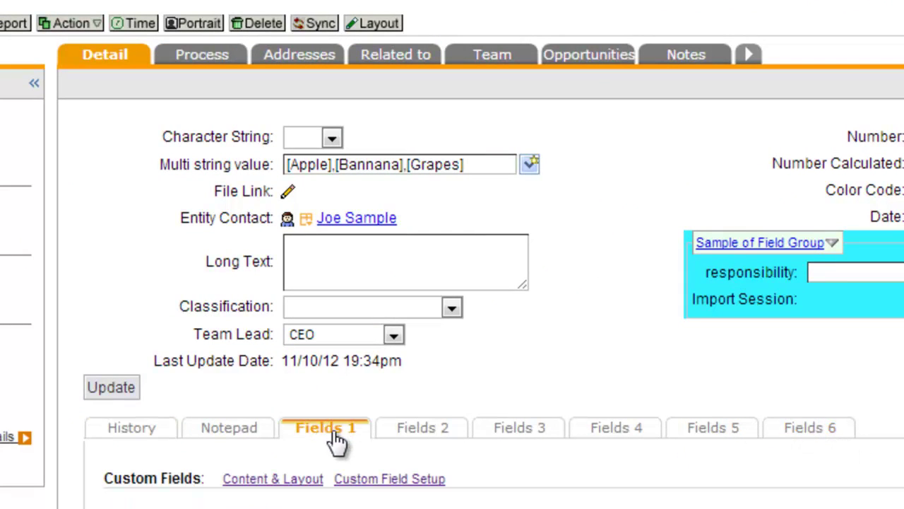
scroll(466, 473, down, 2)
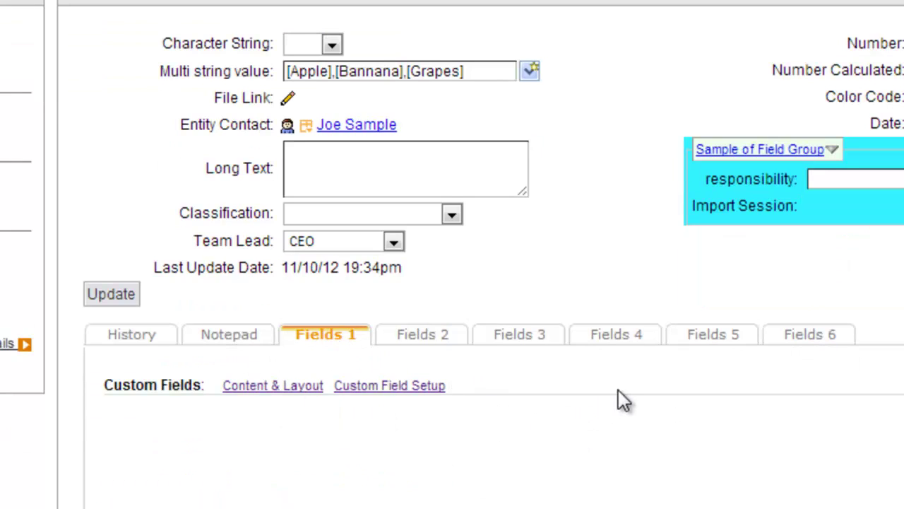
scroll(369, 440, up, 2)
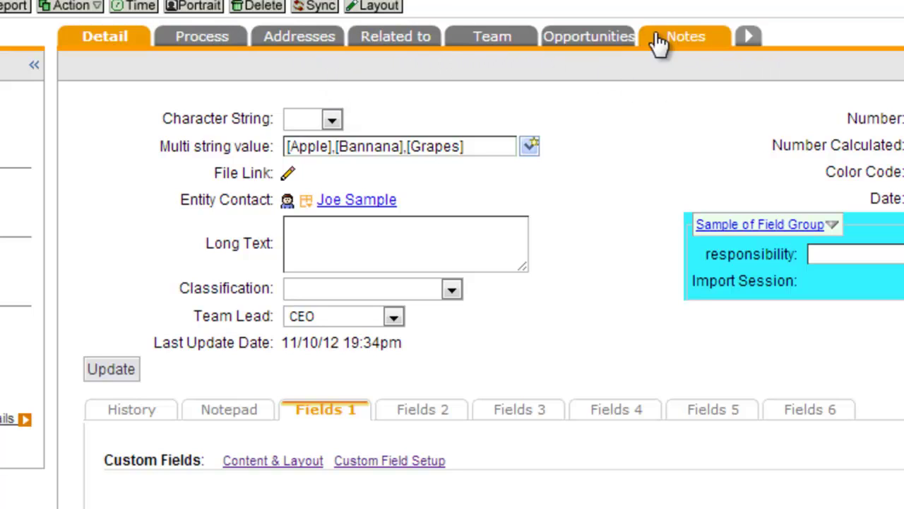
Go from the contact's detail page to the contact tab sections customization, review the Company-Wide Setup prompts and hide options, and submit them.
click(753, 47)
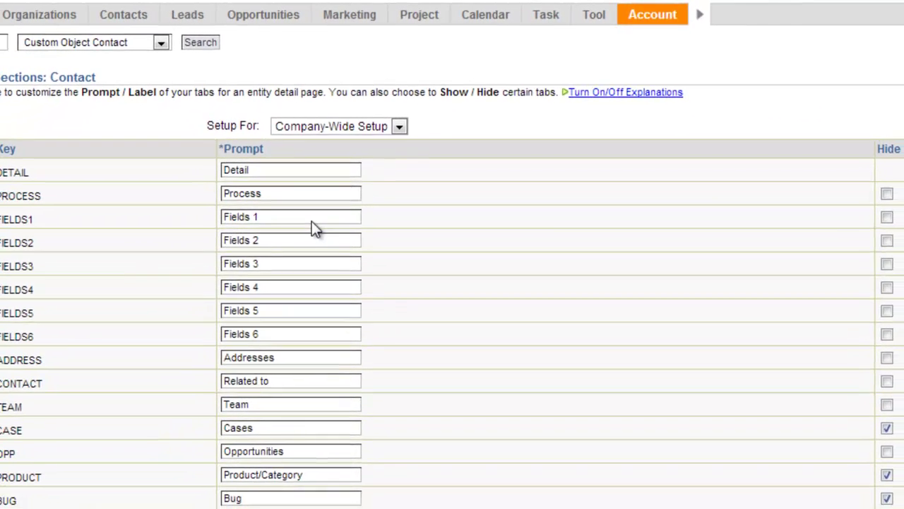
click(401, 125)
click(438, 135)
scroll(438, 135, down, 3)
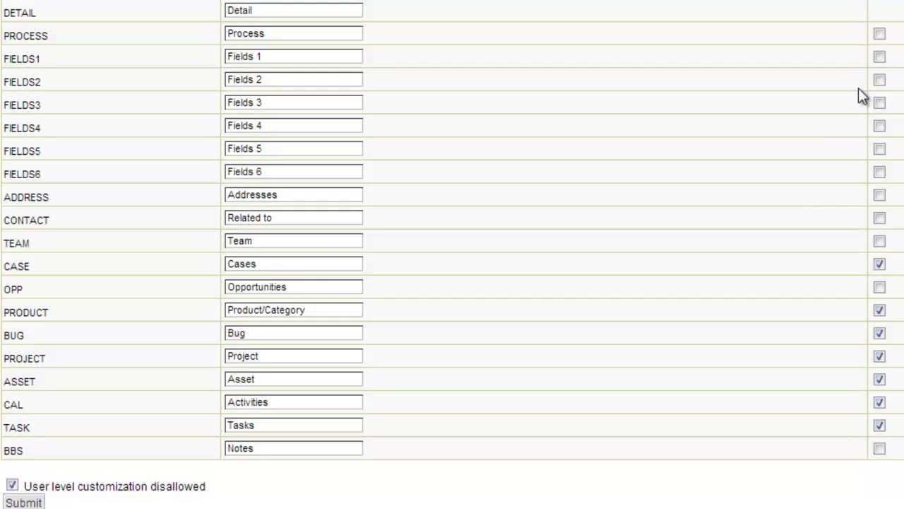
click(21, 502)
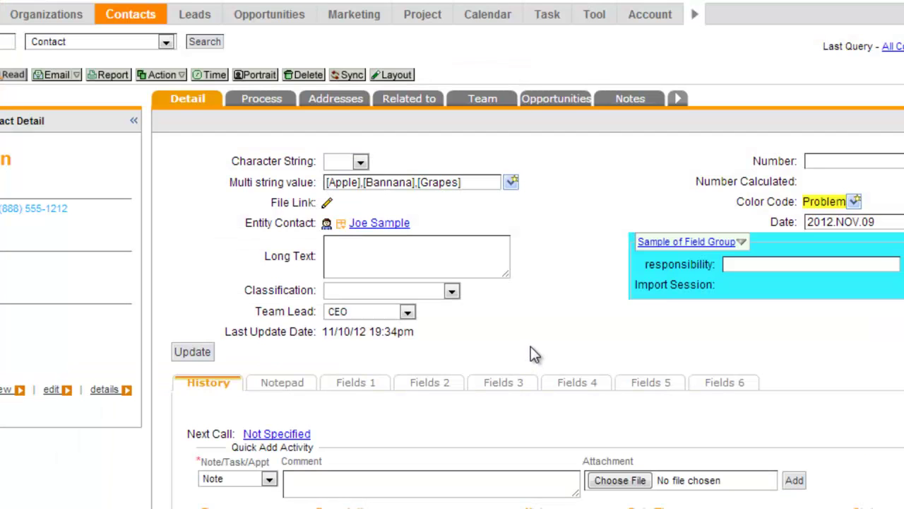